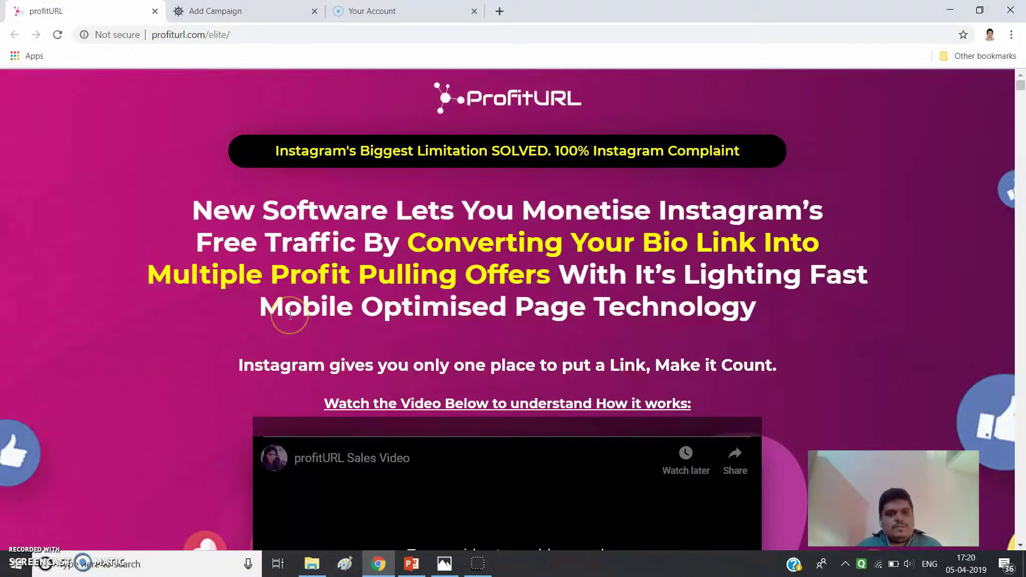
- Interact with elements on the ProfitURL sales page
{"action": "left_click", "coordinate": [326, 236]}
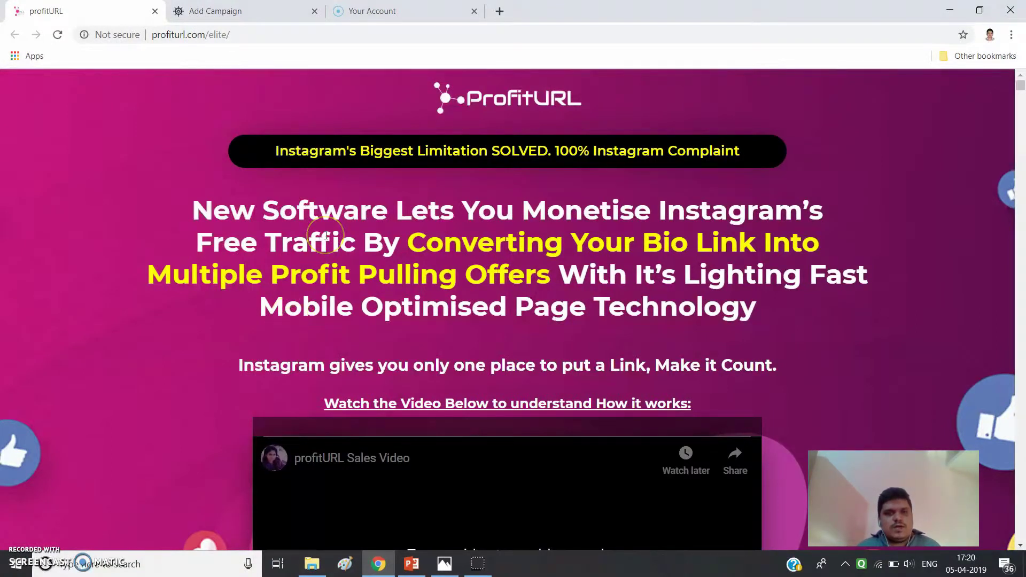
{"action": "left_click", "coordinate": [225, 227]}
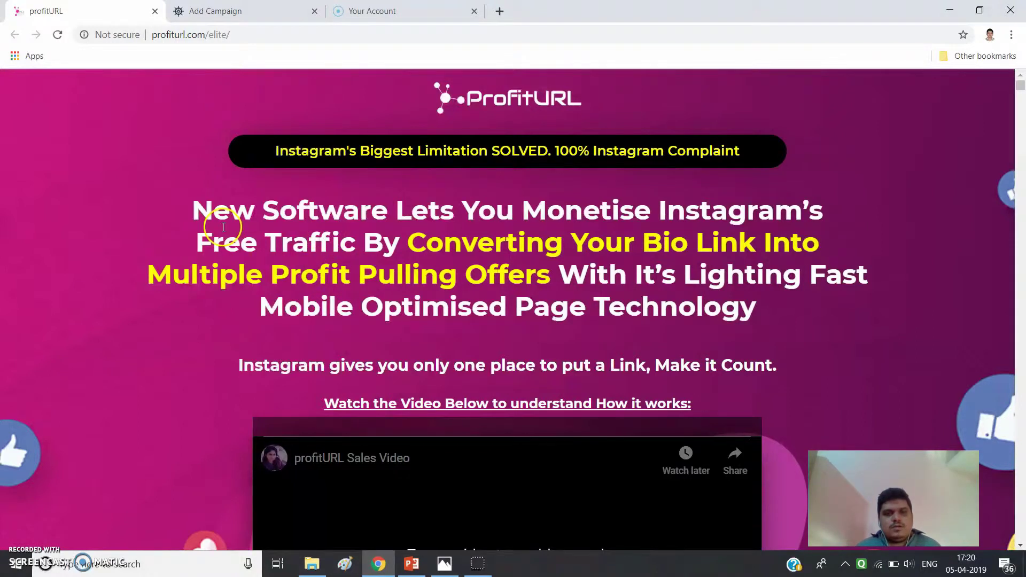
{"action": "left_click", "coordinate": [294, 281]}
{"action": "left_click", "coordinate": [270, 228]}
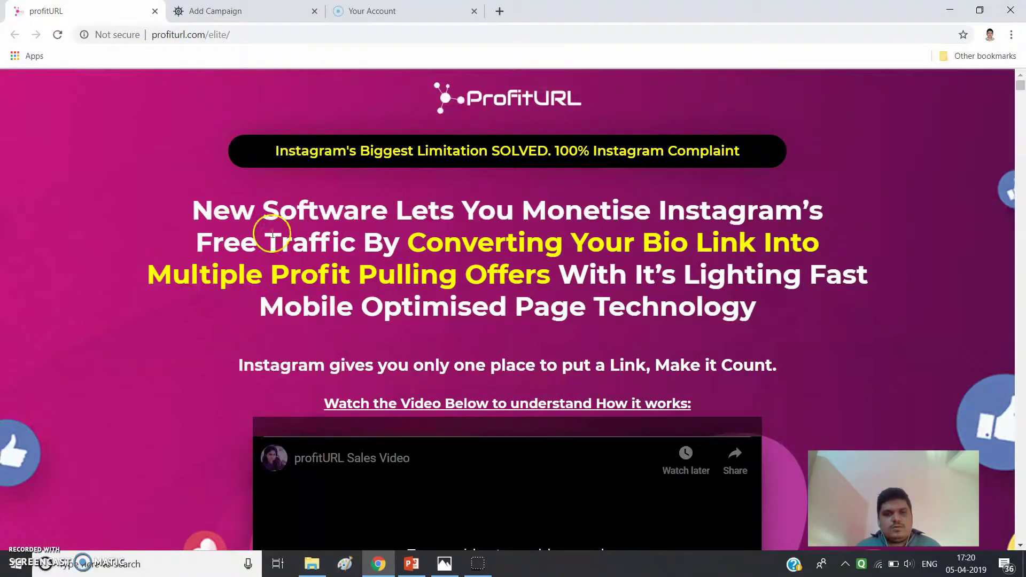
{"action": "left_click", "coordinate": [271, 225]}
{"action": "left_click", "coordinate": [455, 224]}
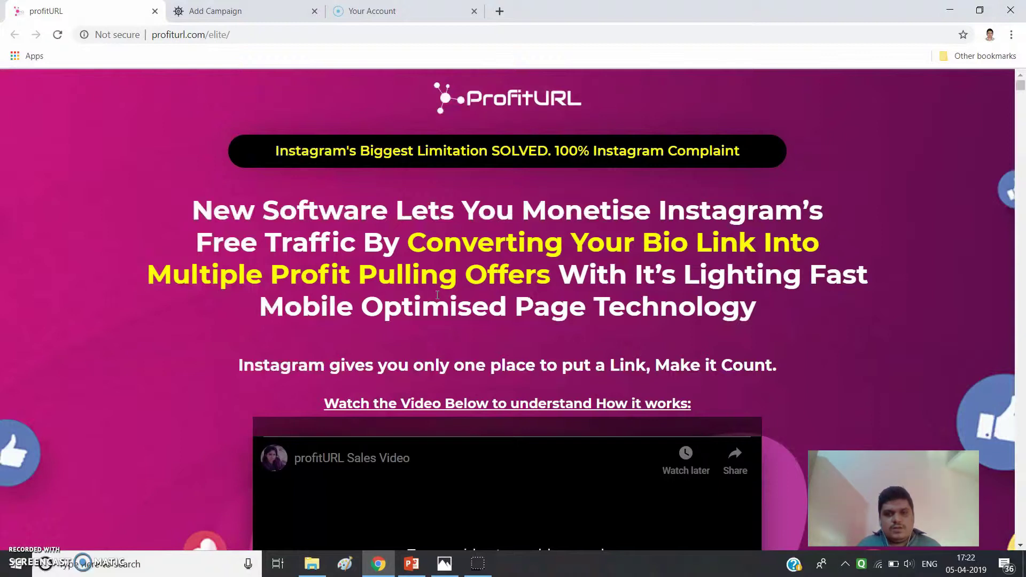
- Review the sales page feature checklist, then switch to the Add Campaign tab
{"action": "scroll", "coordinate": [425, 376], "scroll_direction": "down", "scroll_amount": 10}
{"action": "scroll", "coordinate": [443, 396], "scroll_direction": "up", "scroll_amount": 1}
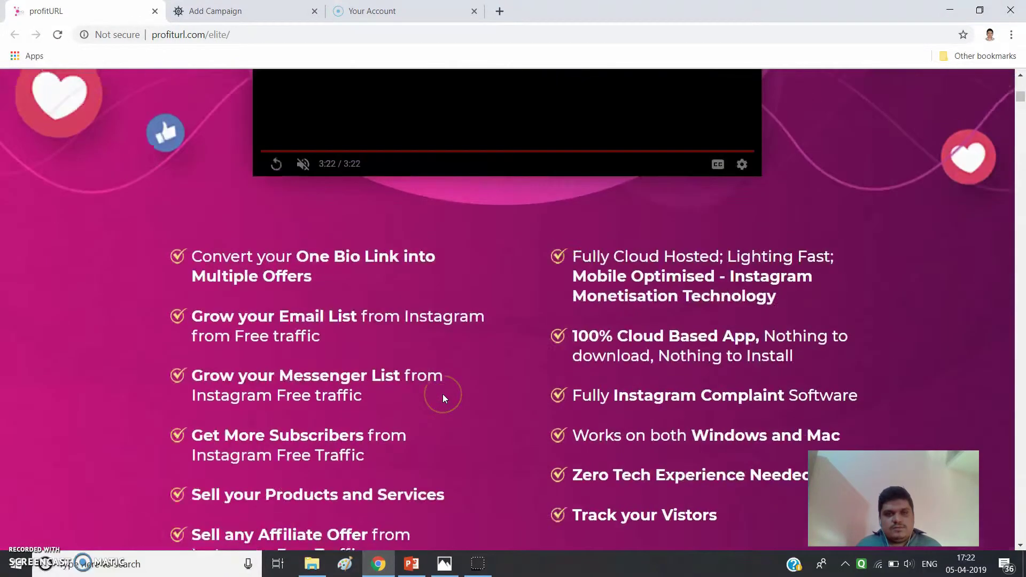
{"action": "scroll", "coordinate": [442, 396], "scroll_direction": "down", "scroll_amount": 3}
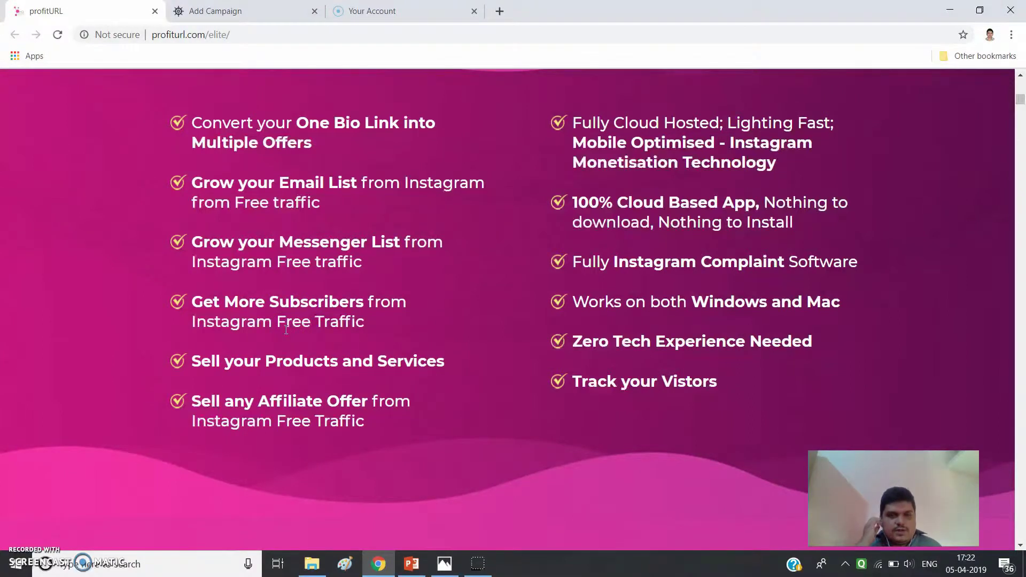
{"action": "scroll", "coordinate": [319, 380], "scroll_direction": "down", "scroll_amount": 2}
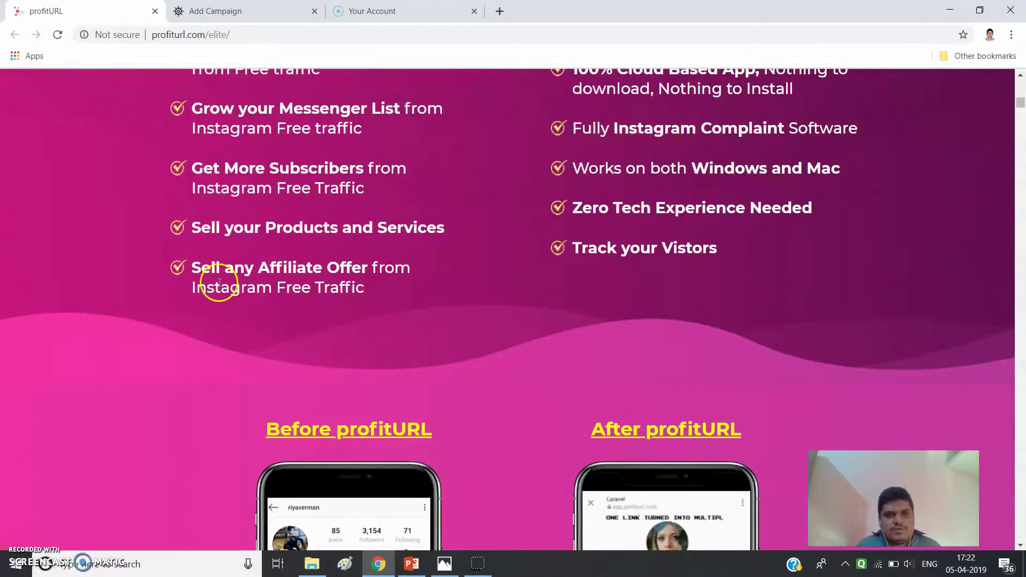
{"action": "scroll", "coordinate": [357, 312], "scroll_direction": "up", "scroll_amount": 3}
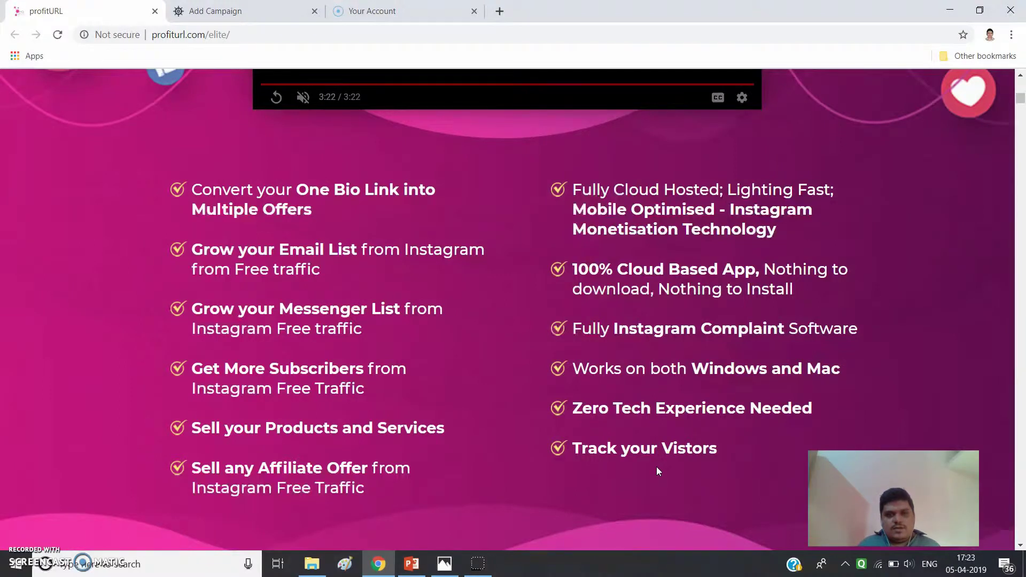
{"action": "scroll", "coordinate": [656, 467], "scroll_direction": "up", "scroll_amount": 5}
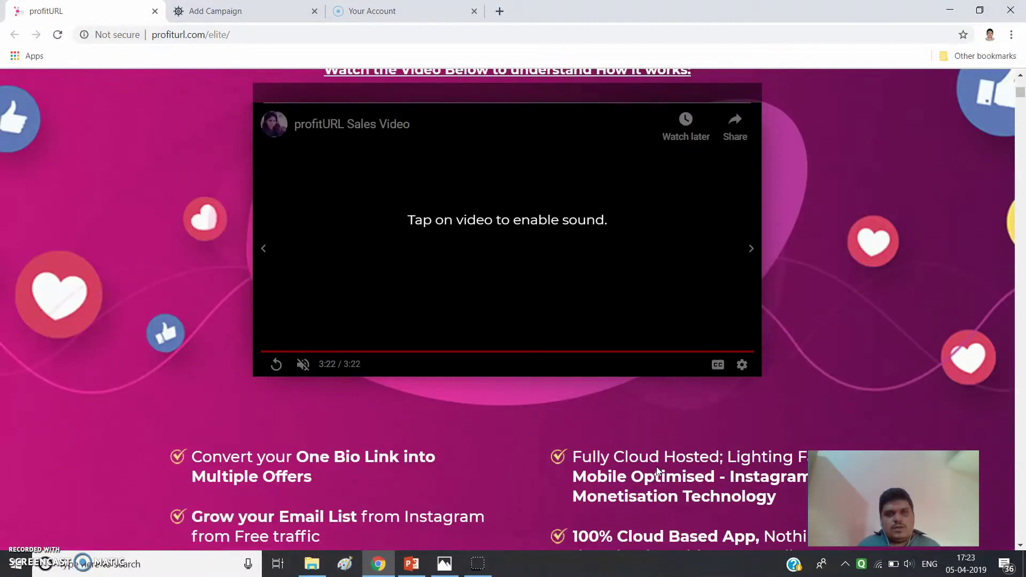
{"action": "scroll", "coordinate": [657, 466], "scroll_direction": "down", "scroll_amount": 5}
{"action": "scroll", "coordinate": [656, 466], "scroll_direction": "down", "scroll_amount": 4}
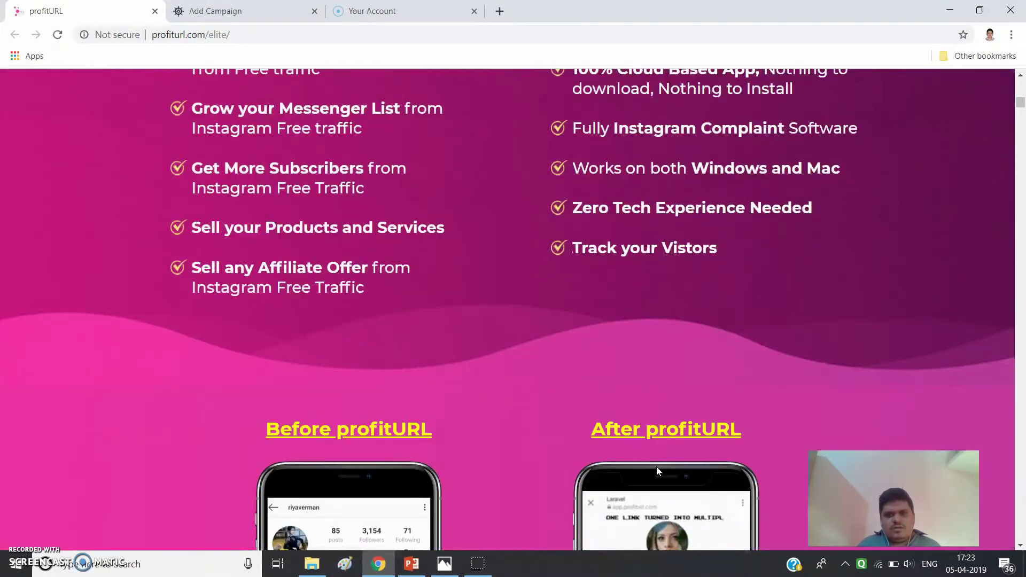
{"action": "scroll", "coordinate": [658, 463], "scroll_direction": "up", "scroll_amount": 5}
{"action": "scroll", "coordinate": [658, 463], "scroll_direction": "down", "scroll_amount": 1}
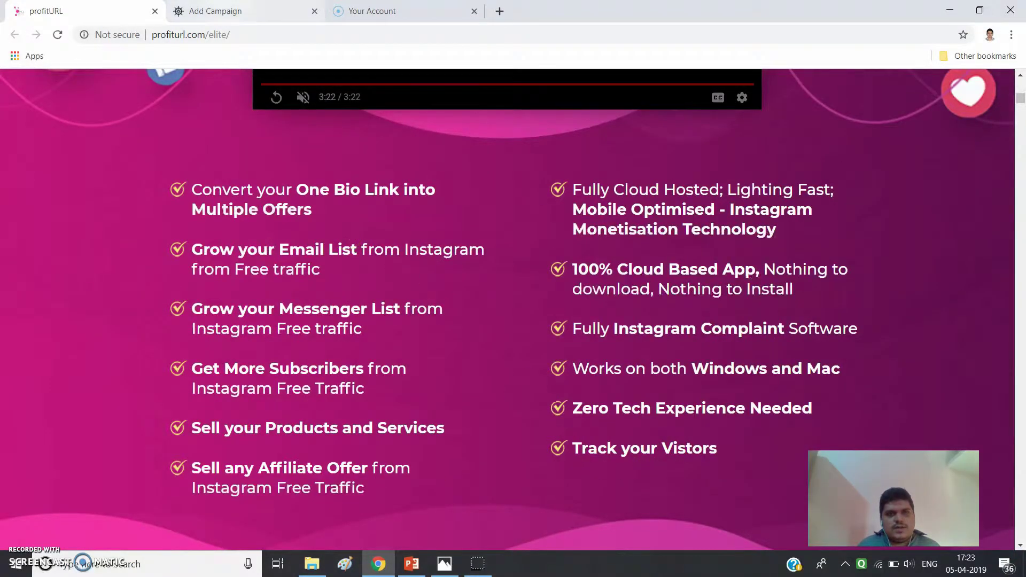
{"action": "left_click", "coordinate": [235, 11]}
- Visit the dashboard, browse the sidebar sections, and open the Bio Link campaigns list
{"action": "left_click", "coordinate": [66, 167]}
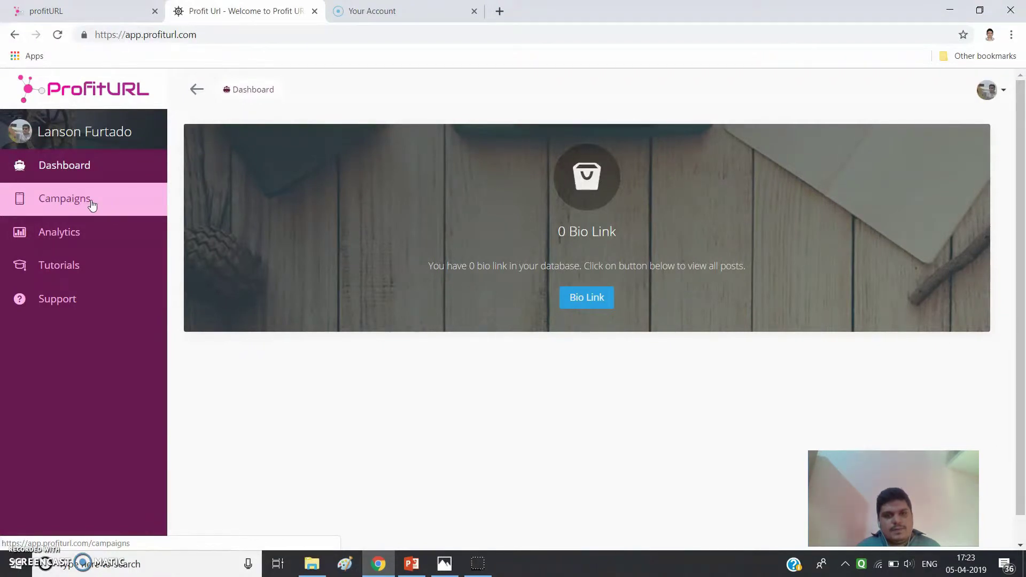
{"action": "left_click", "coordinate": [74, 208]}
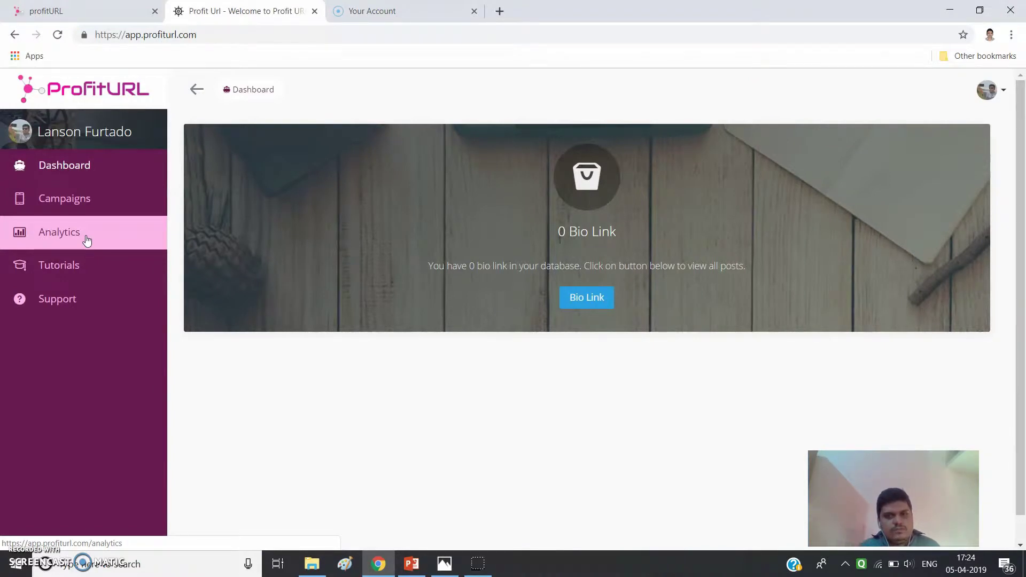
{"action": "left_click", "coordinate": [90, 233]}
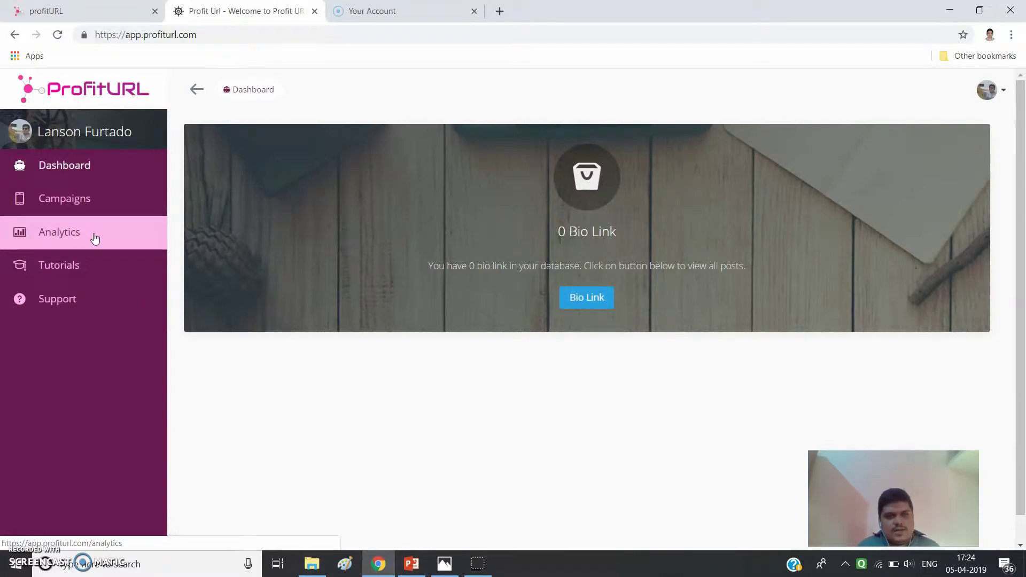
{"action": "left_click", "coordinate": [119, 266]}
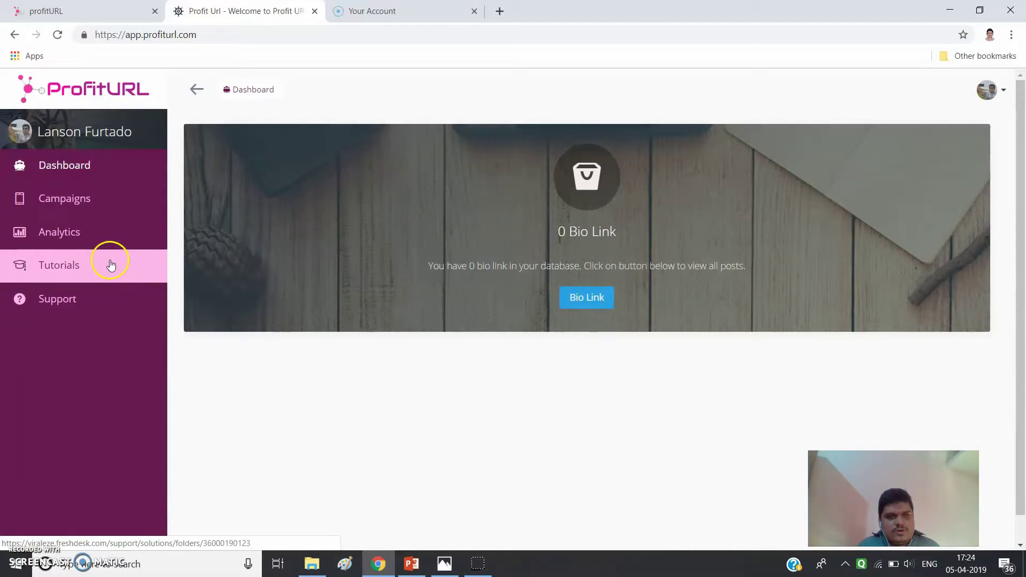
{"action": "left_click", "coordinate": [132, 304]}
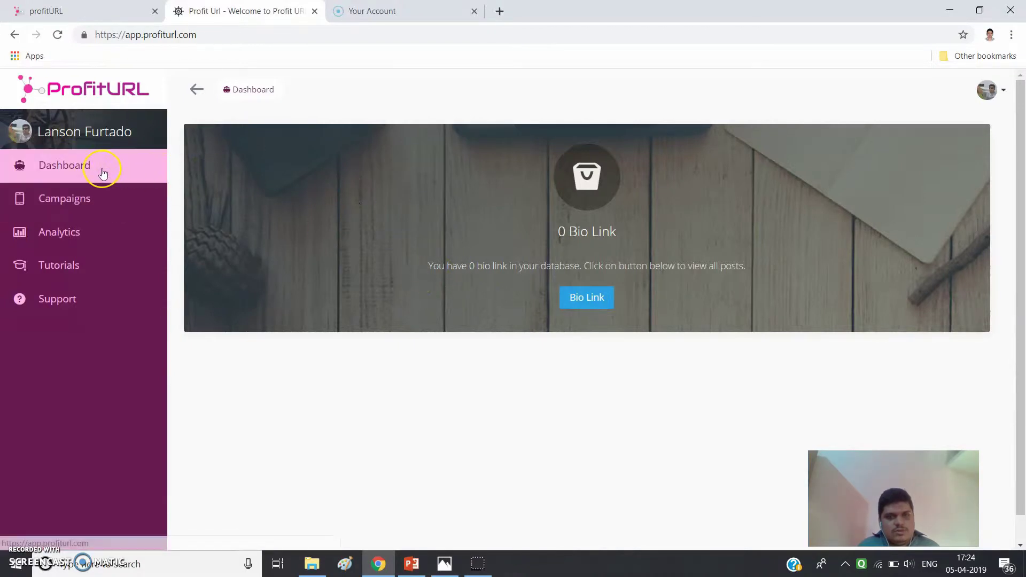
{"action": "left_click", "coordinate": [74, 170]}
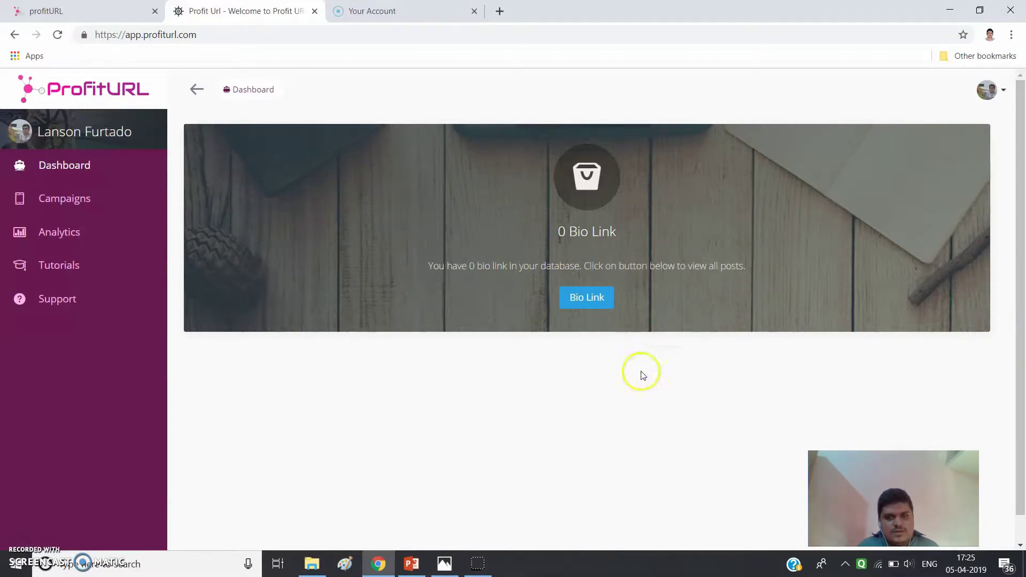
{"action": "left_click", "coordinate": [589, 303]}
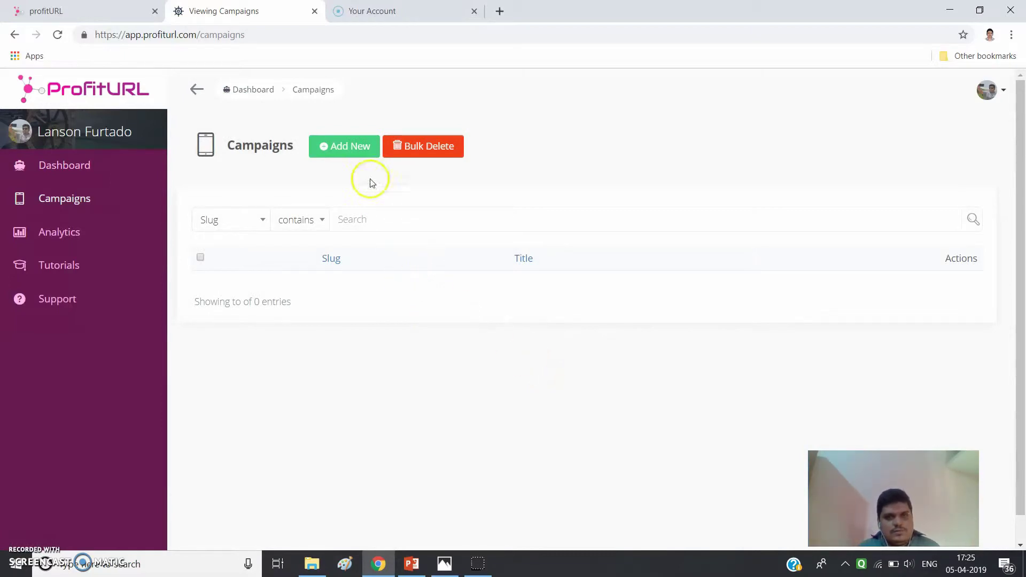
- Start a new campaign with Add New and focus the generated bio link alias
{"action": "left_click", "coordinate": [332, 147]}
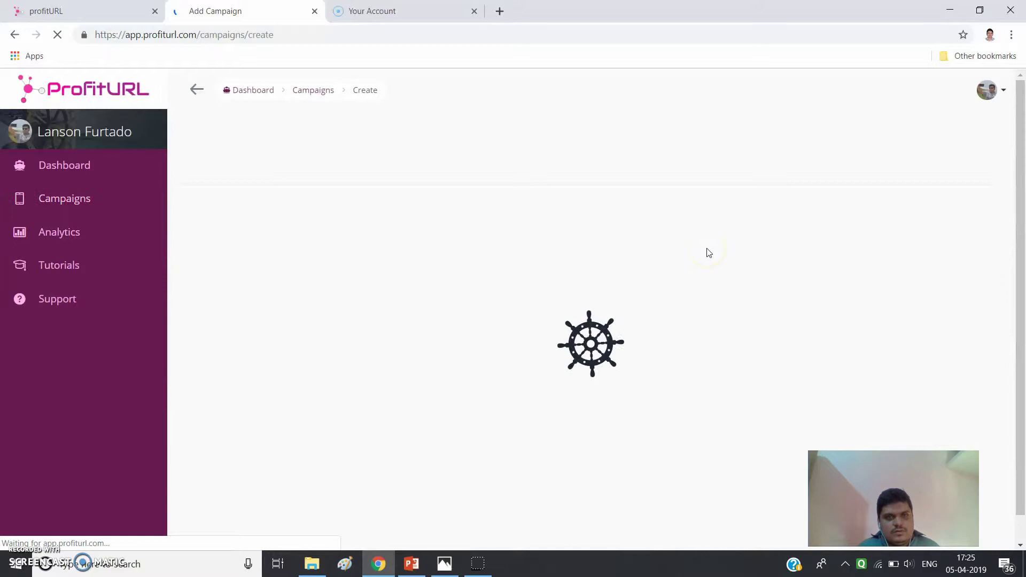
{"action": "left_click", "coordinate": [313, 219]}
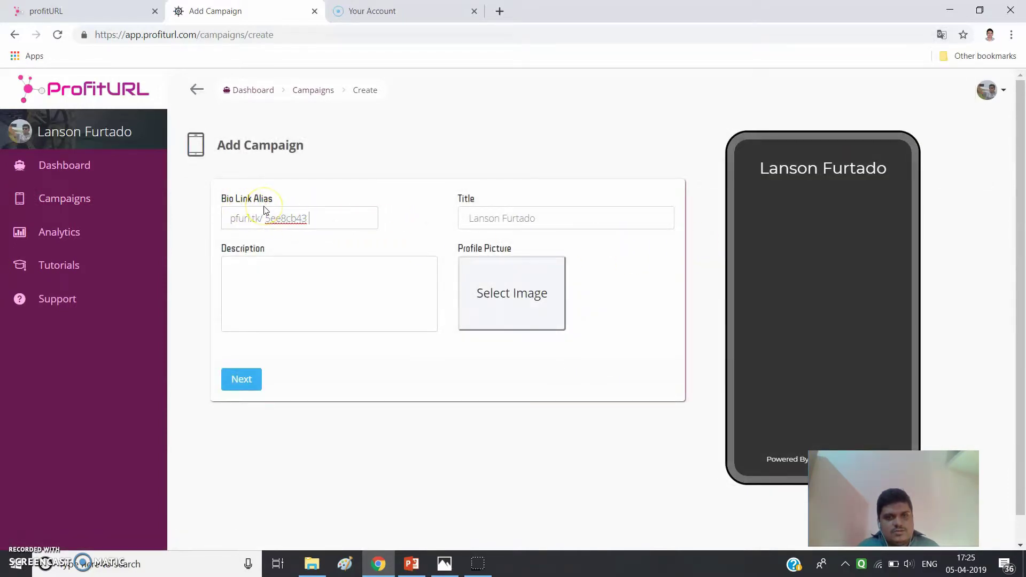
{"action": "left_click", "coordinate": [296, 174]}
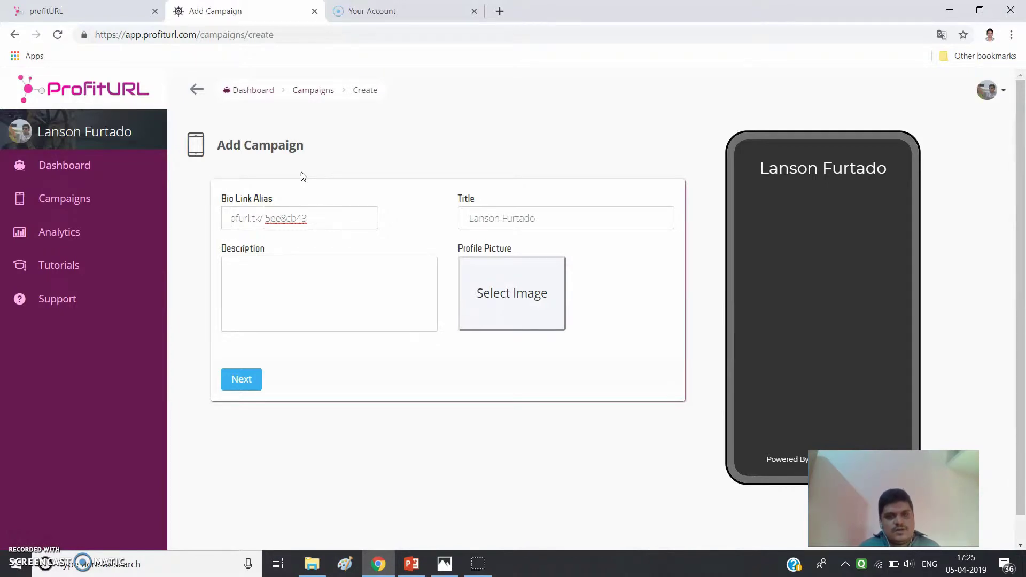
- Replace the generated alias with the account holder's name in lowercase
{"action": "key", "text": "ctrl+a"}
{"action": "key", "text": "BackSpace"}
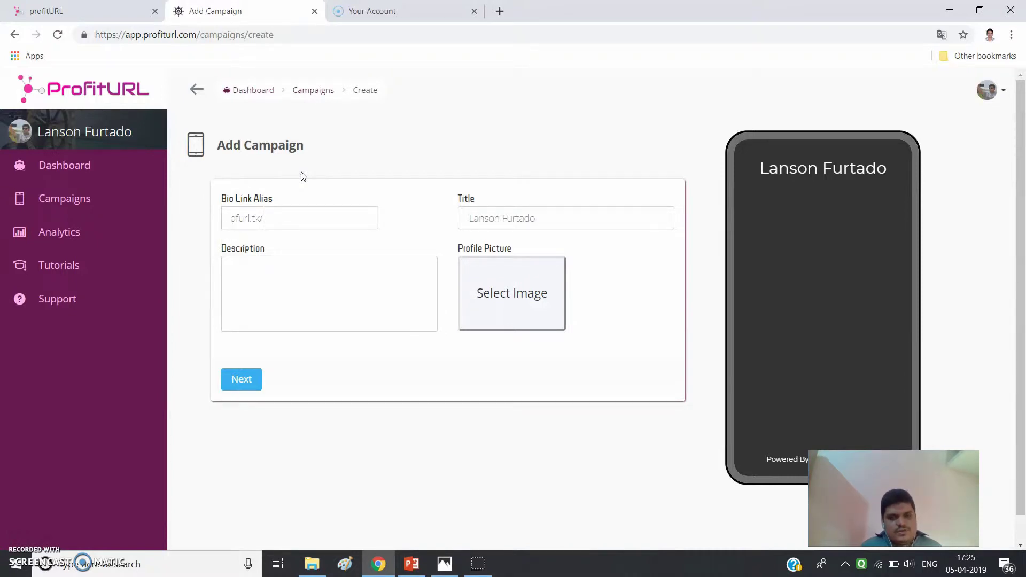
{"action": "type", "text": "Lanson"}
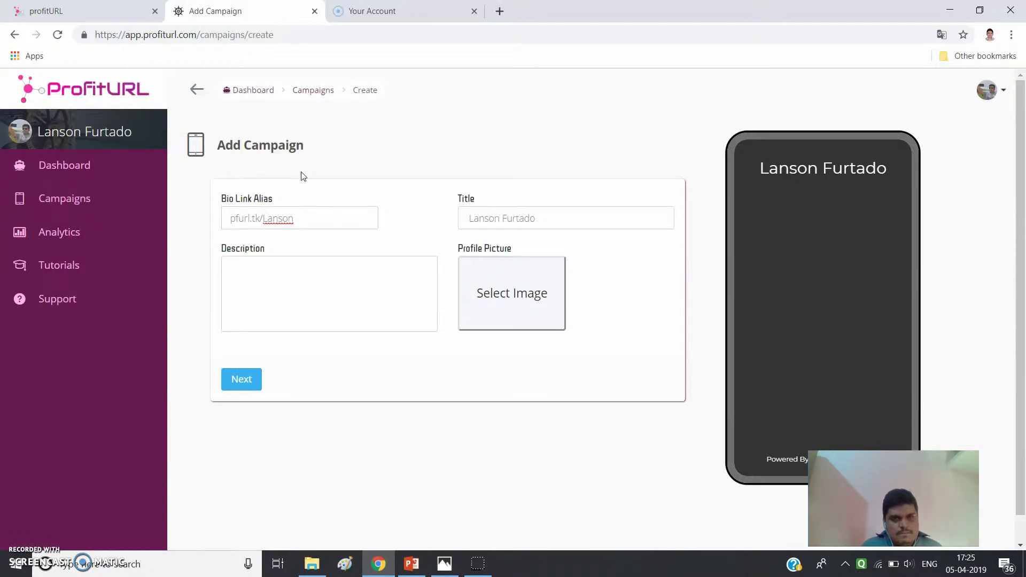
{"action": "type", "text": "Furtado"}
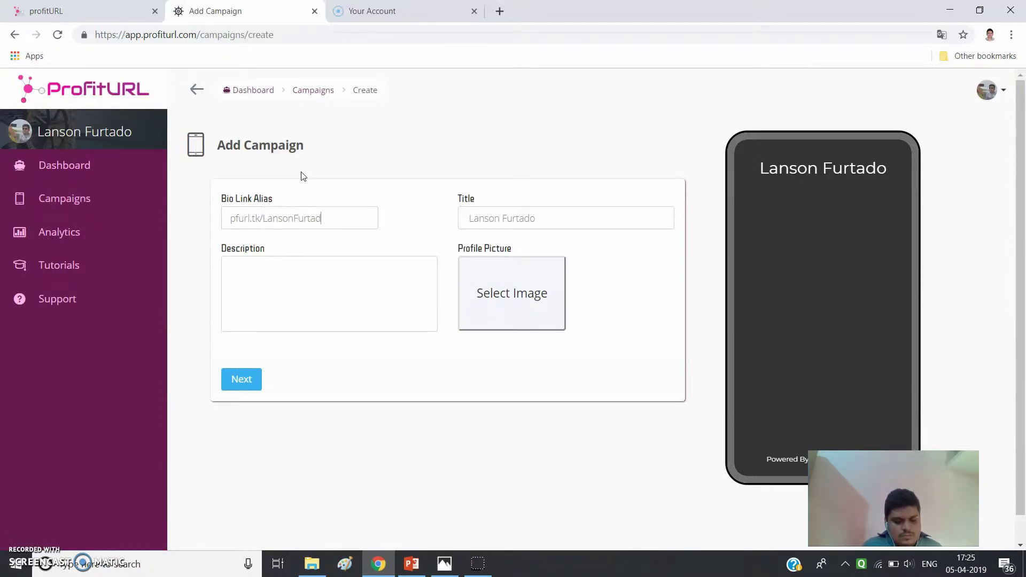
{"action": "left_click", "coordinate": [299, 220]}
{"action": "key", "text": "BackSpace"}
{"action": "type", "text": "f"}
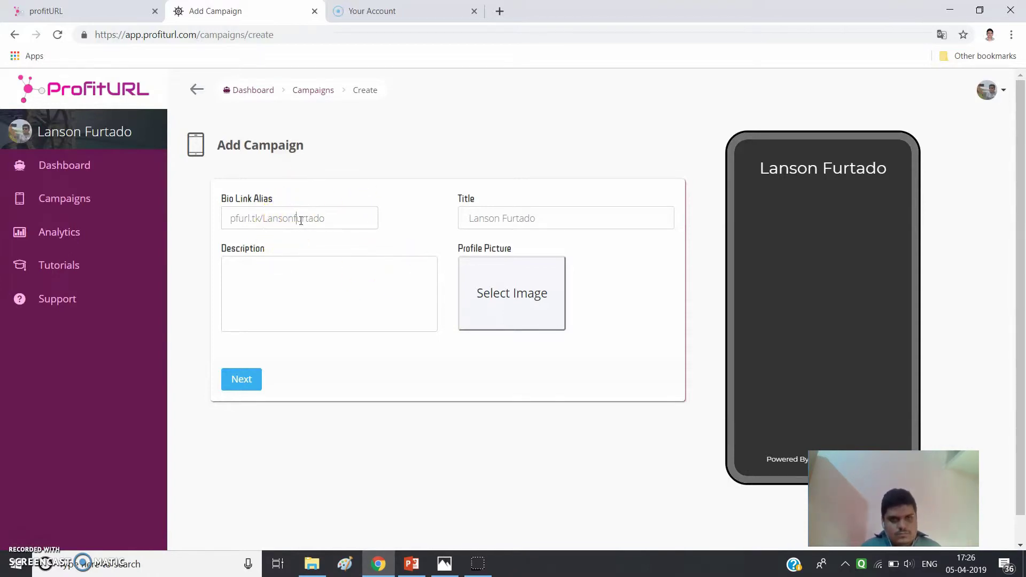
{"action": "left_click", "coordinate": [268, 219]}
{"action": "key", "text": "BackSpace"}
{"action": "type", "text": "lansonfurtado"}
- Check the prefilled title, then append 'official' to the bio link alias
{"action": "left_click", "coordinate": [543, 220]}
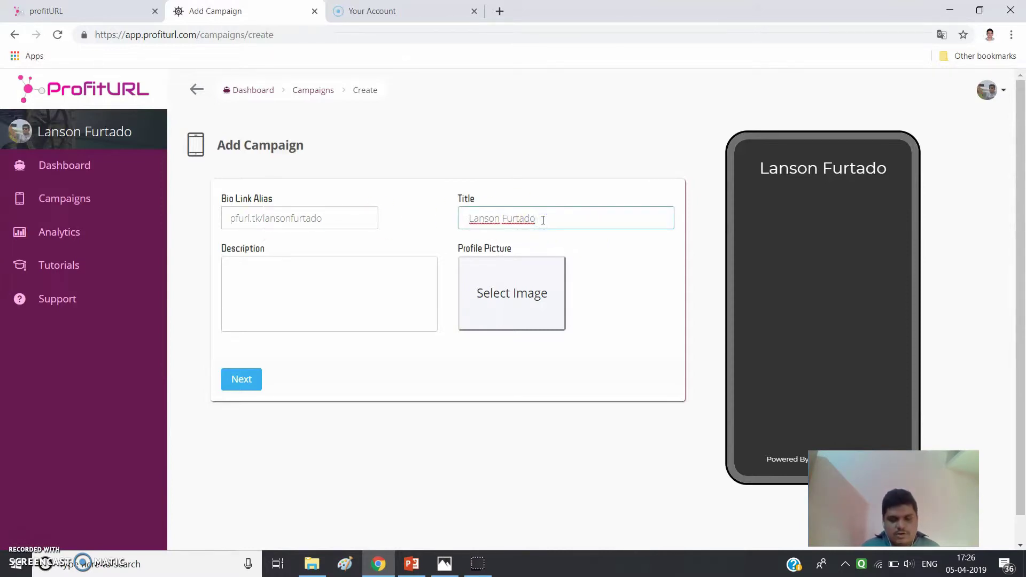
{"action": "left_click", "coordinate": [515, 217]}
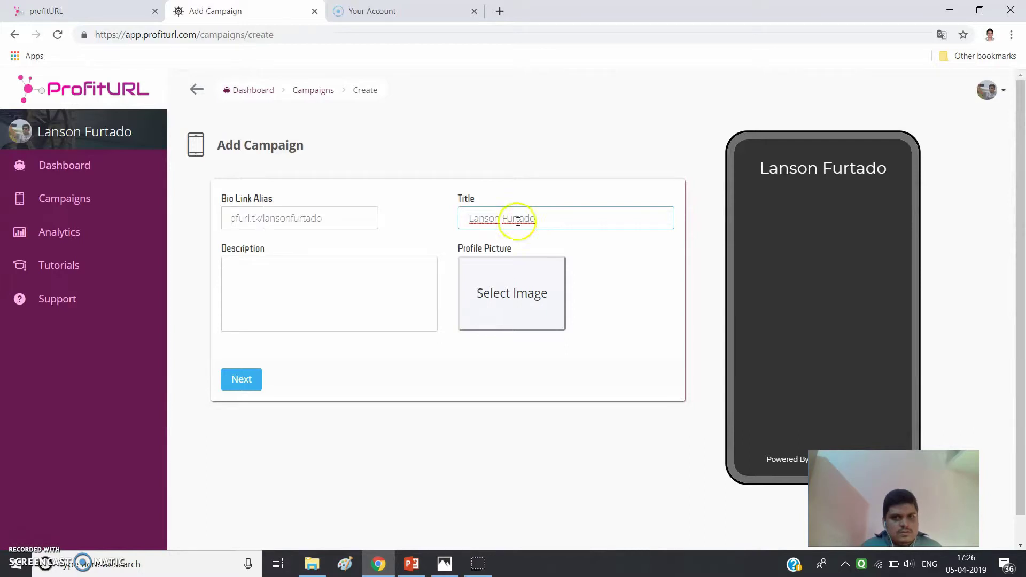
{"action": "left_click", "coordinate": [483, 218]}
{"action": "left_click", "coordinate": [527, 220]}
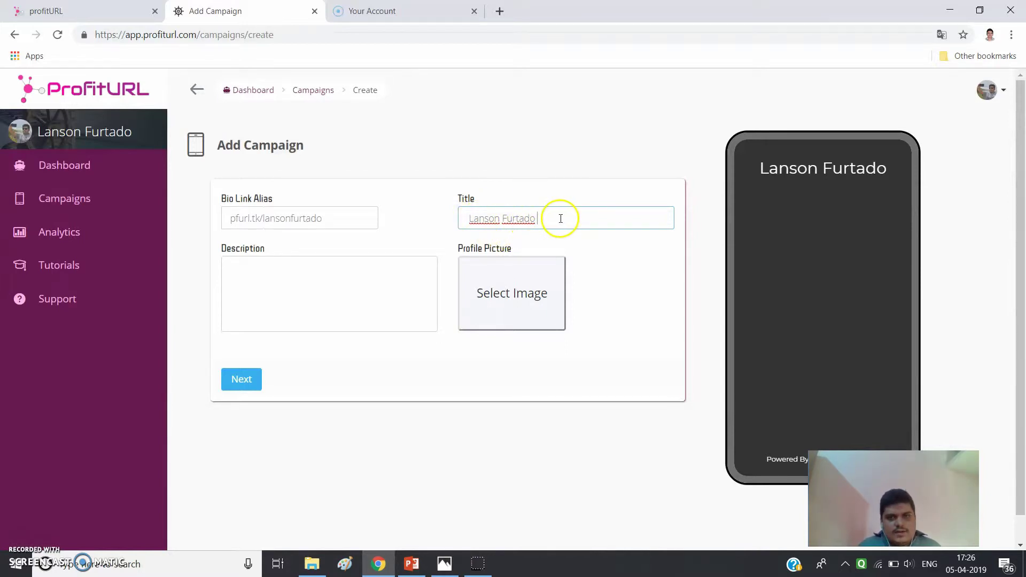
{"action": "left_click", "coordinate": [534, 224]}
{"action": "left_click", "coordinate": [521, 225]}
{"action": "left_click", "coordinate": [336, 220]}
{"action": "left_click", "coordinate": [325, 219]}
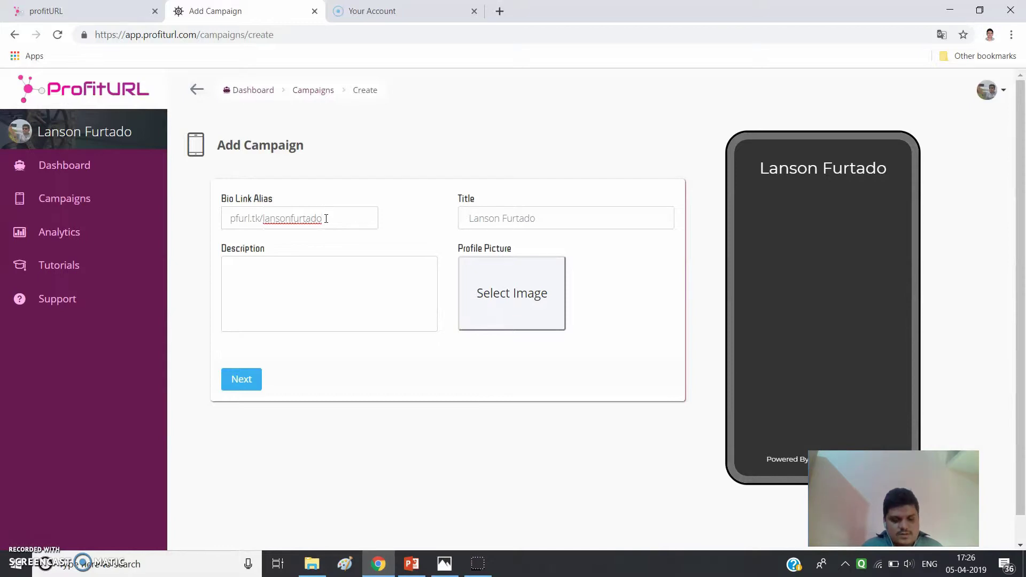
{"action": "type", "text": "o"}
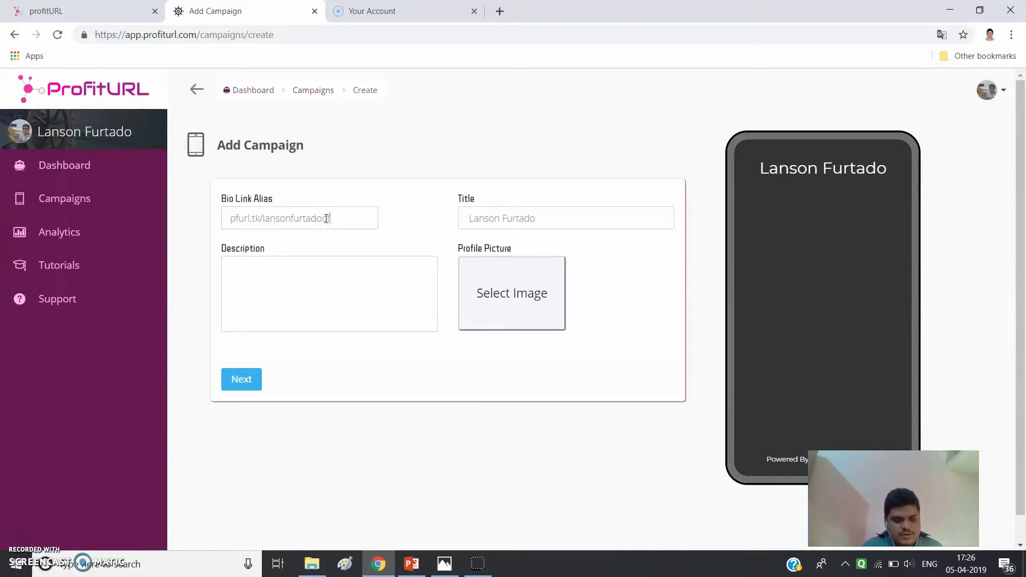
{"action": "type", "text": "fficial"}
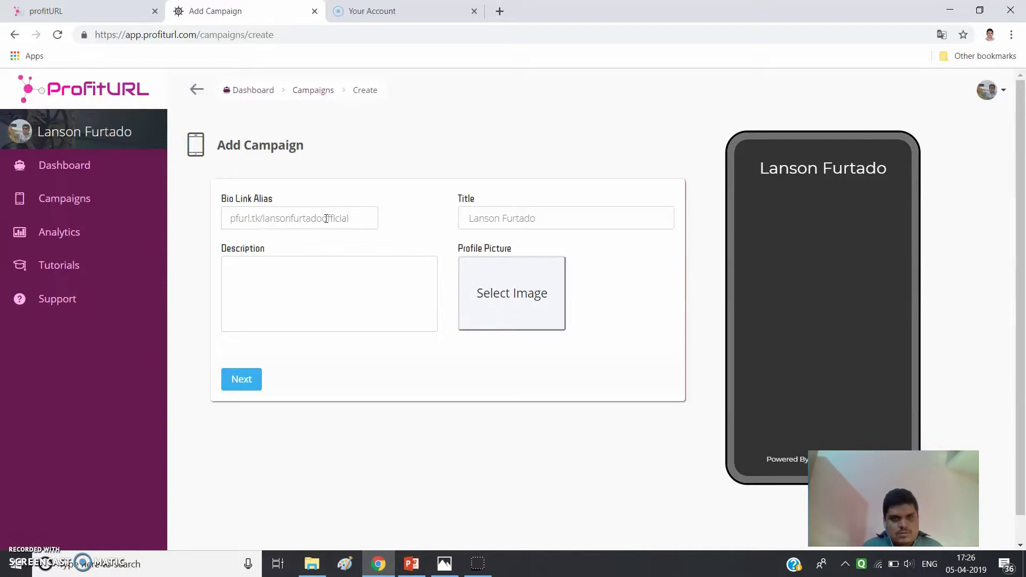
- Enter the description 'I am Affiliate Entrepreneur who is willing to make a difference in others.'
{"action": "left_click", "coordinate": [480, 122]}
{"action": "left_click", "coordinate": [263, 276]}
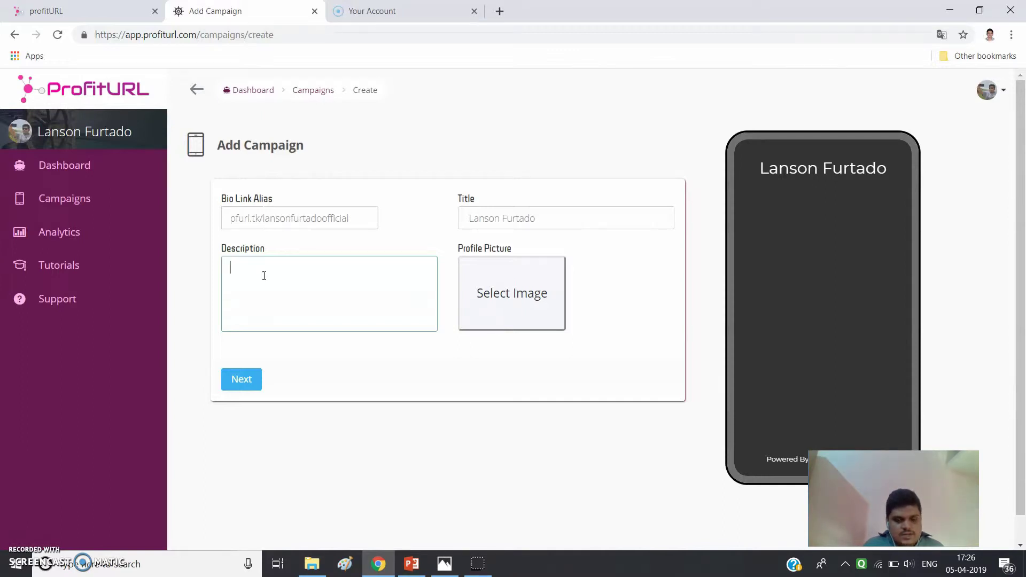
{"action": "type", "text": "I am a"}
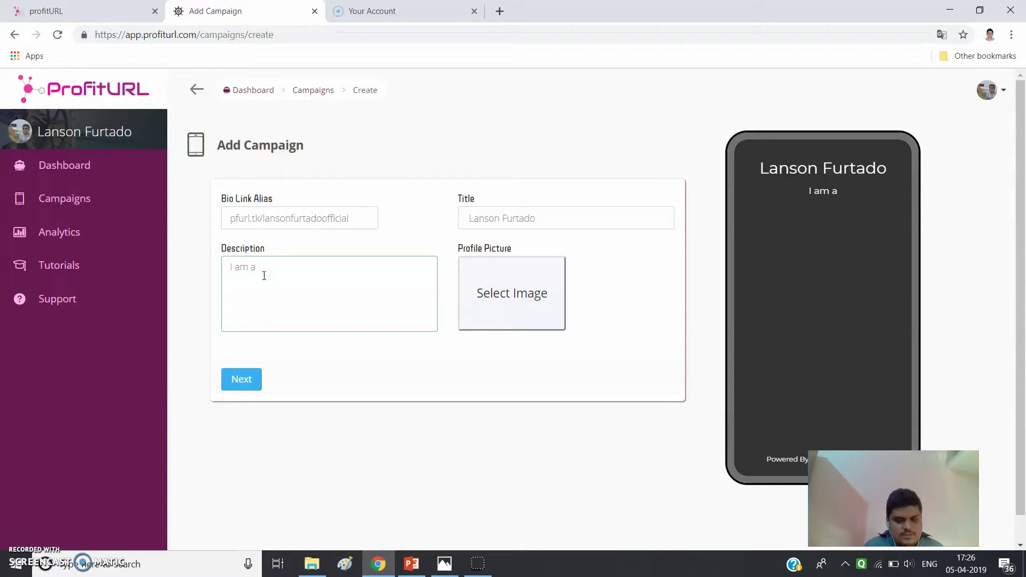
{"action": "key", "text": "BackSpace"}
{"action": "type", "text": "Affi"}
{"action": "type", "text": "lia"}
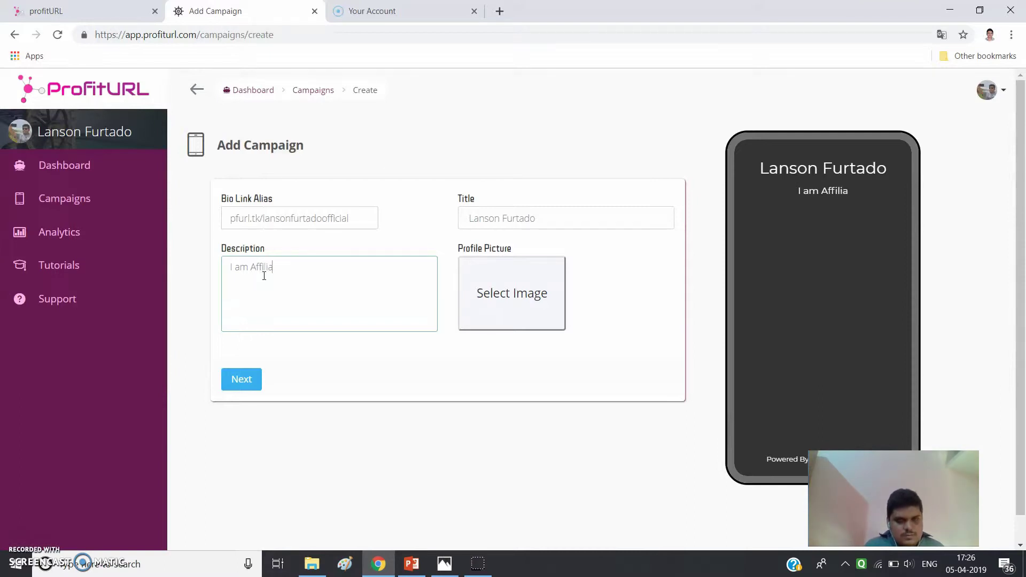
{"action": "type", "text": "te Entrepreneur"}
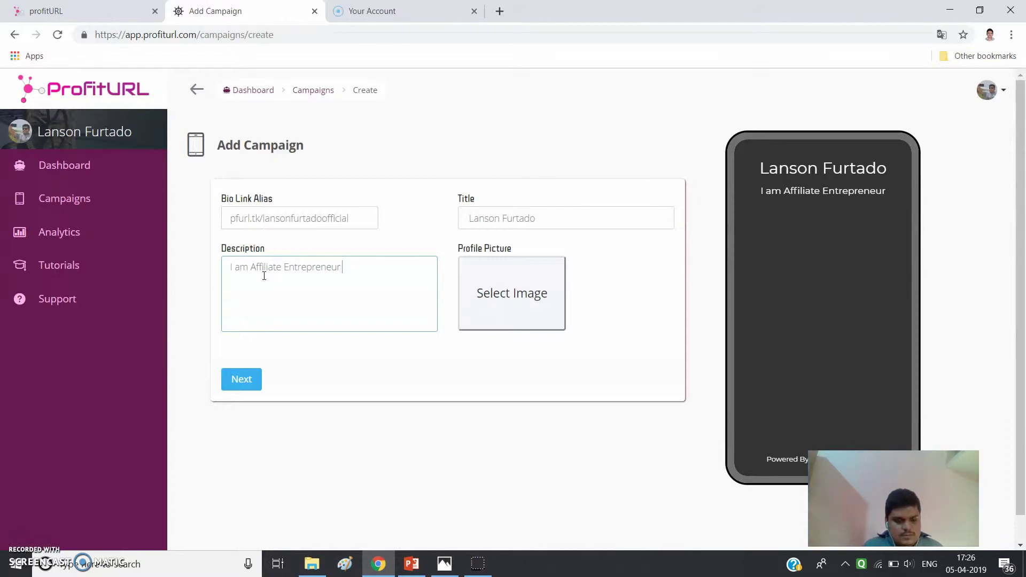
{"action": "type", "text": " who s"}
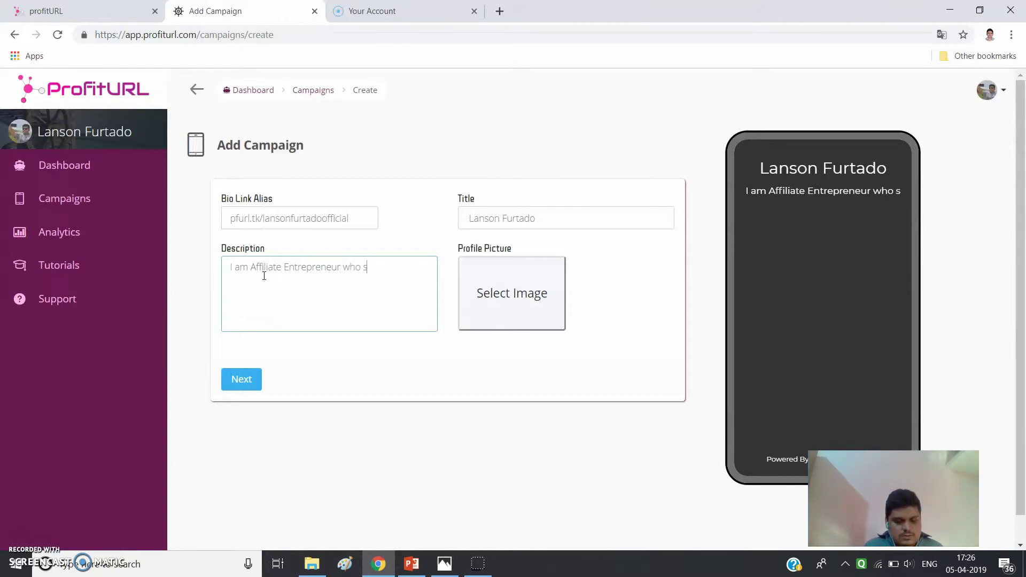
{"action": "key", "text": "BackSpace"}
{"action": "type", "text": "is wi"}
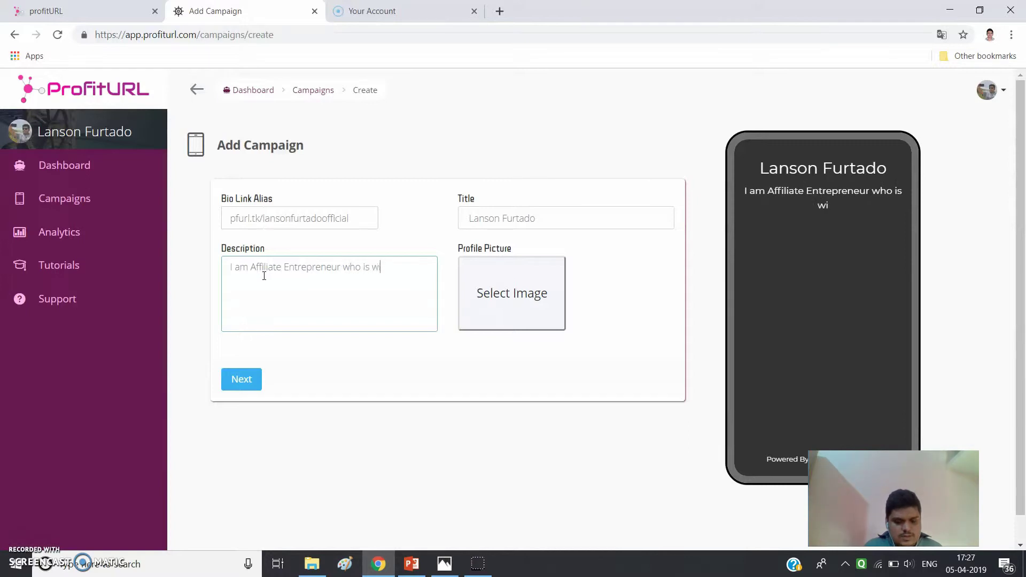
{"action": "type", "text": "lling t"}
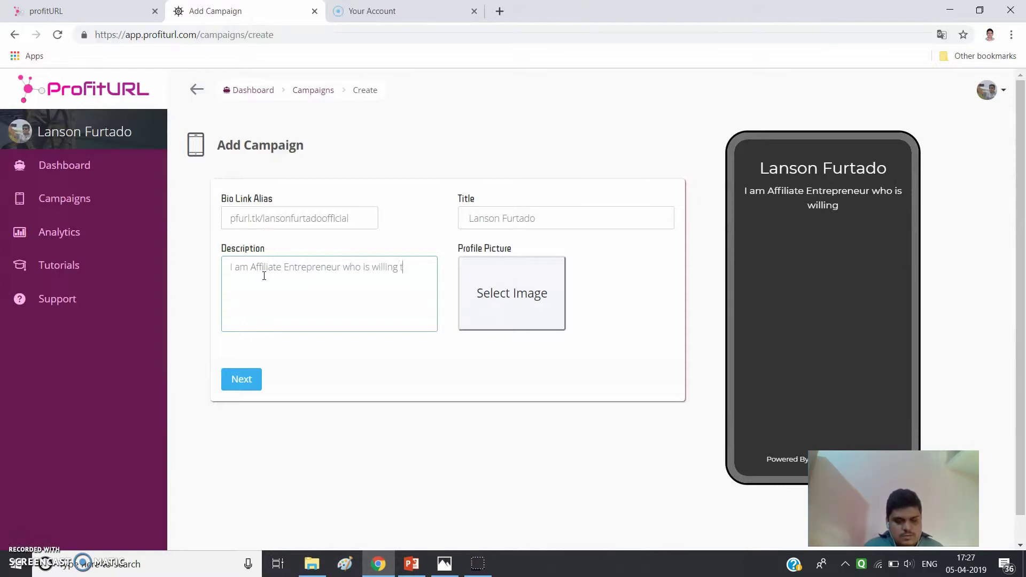
{"action": "type", "text": "o make "}
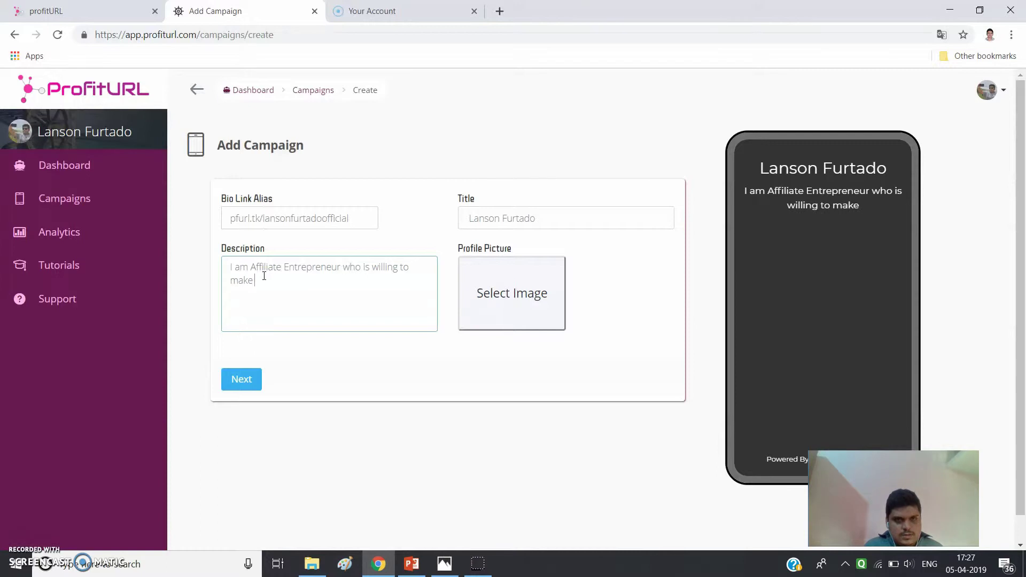
{"action": "type", "text": "a dif"}
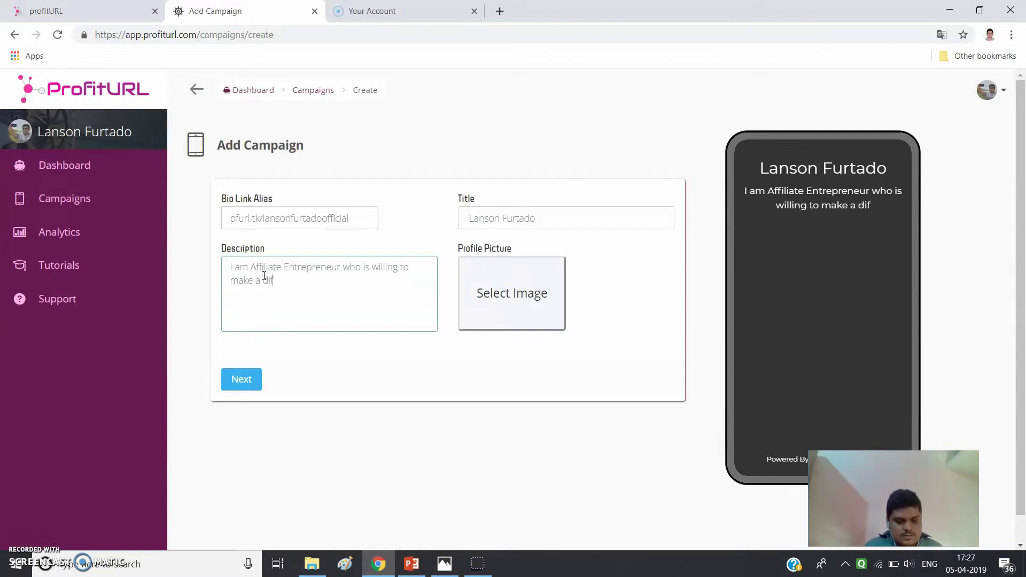
{"action": "type", "text": "fere"}
{"action": "type", "text": "nc"}
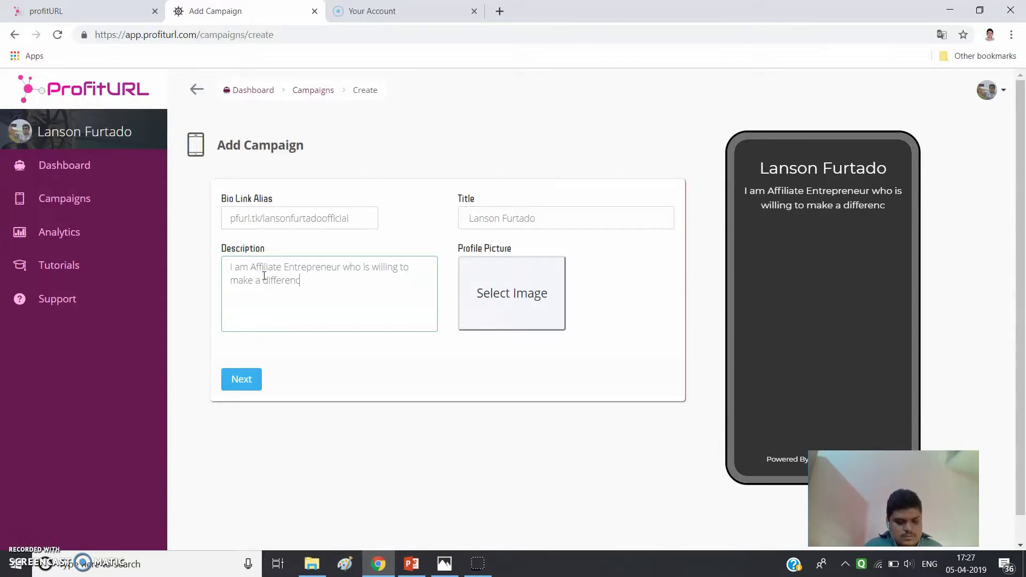
{"action": "type", "text": "e in otheres"}
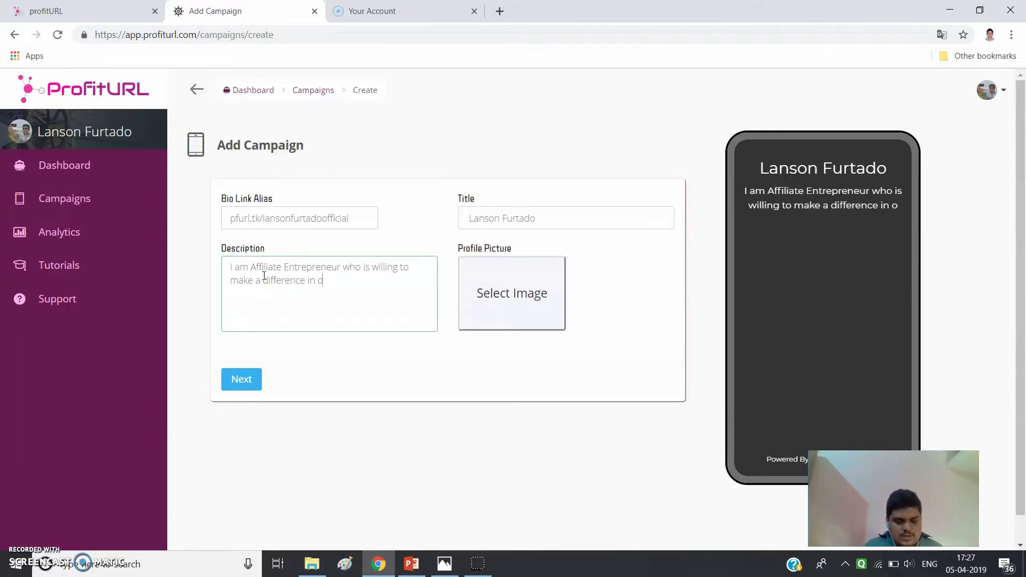
{"action": "key", "text": "BackSpace"}
{"action": "key", "text": "BackSpace"}
{"action": "type", "text": "s."}
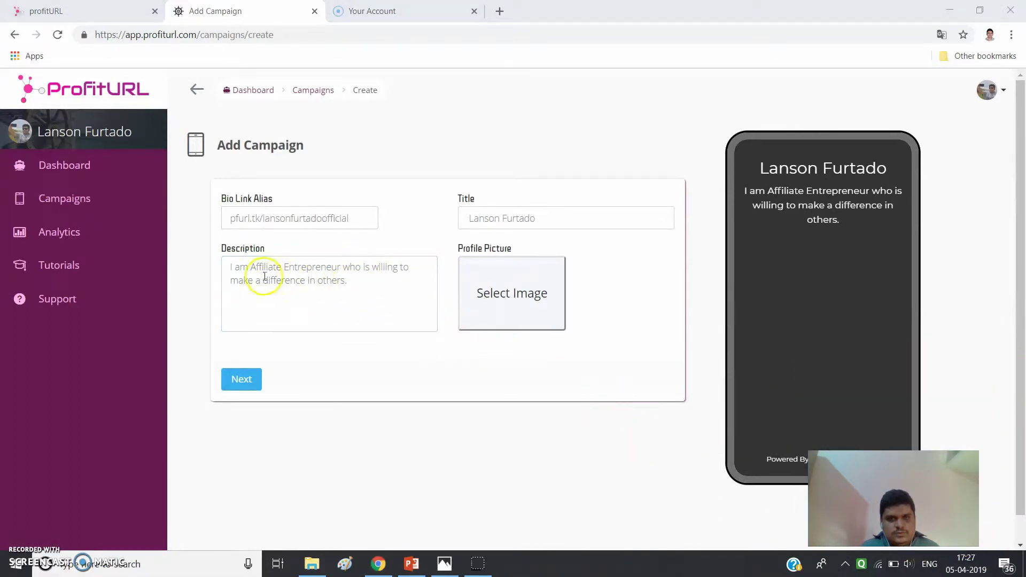
{"action": "left_click", "coordinate": [339, 290]}
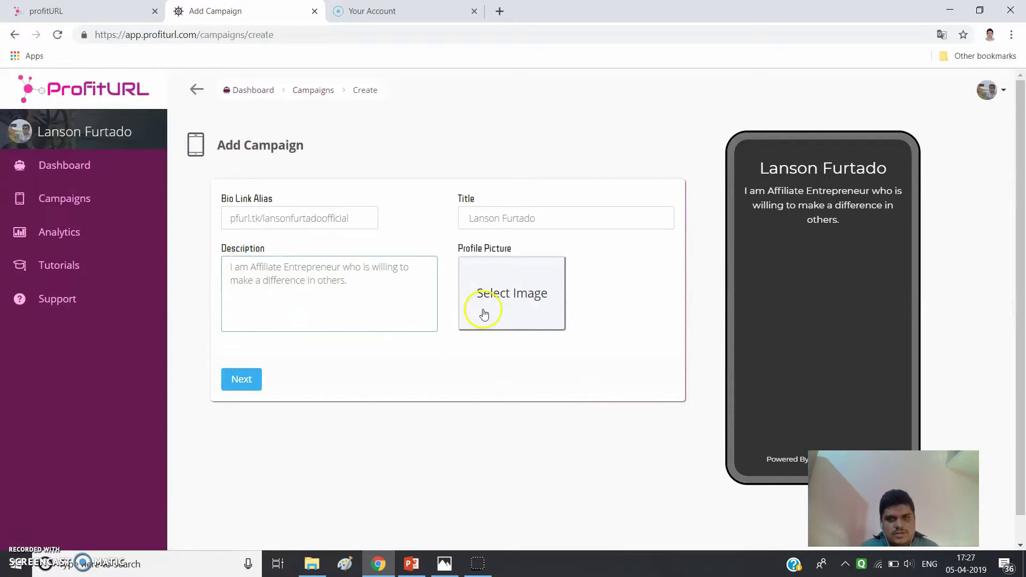
- Upload the selfie photo from Downloads as the campaign's profile picture
{"action": "left_click", "coordinate": [490, 298]}
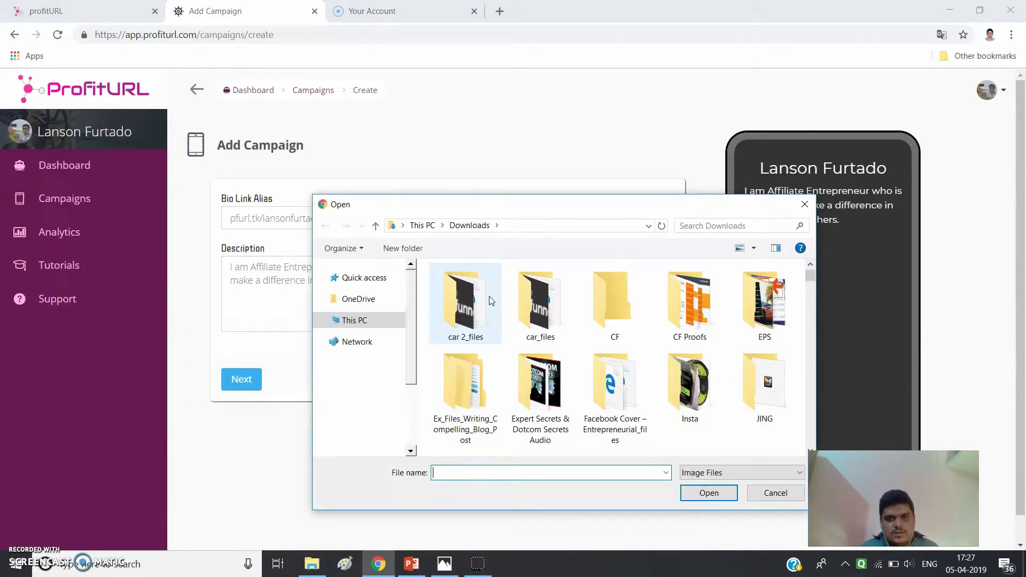
{"action": "scroll", "coordinate": [644, 394], "scroll_direction": "down", "scroll_amount": 3}
{"action": "scroll", "coordinate": [641, 396], "scroll_direction": "down", "scroll_amount": 5}
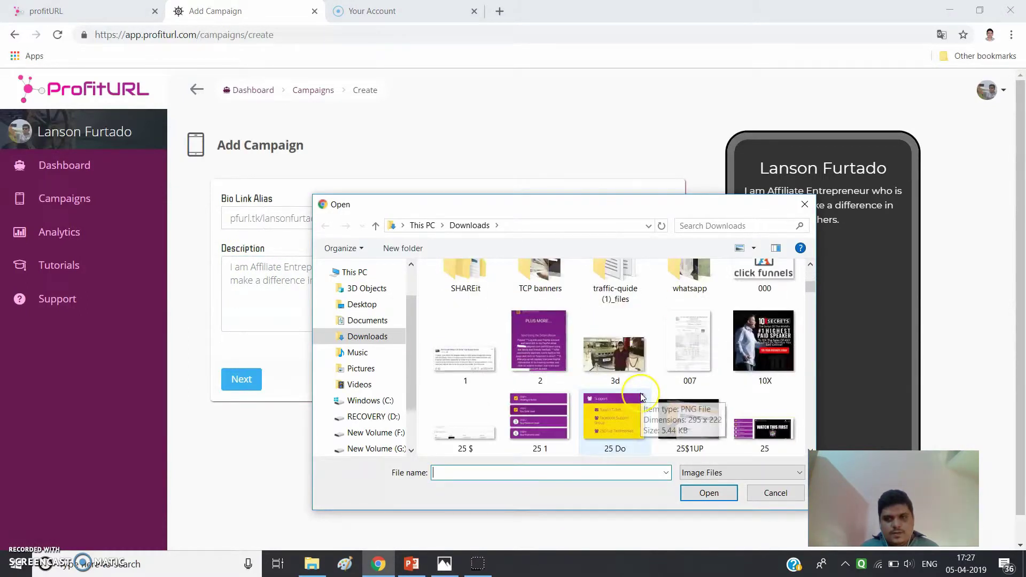
{"action": "scroll", "coordinate": [689, 372], "scroll_direction": "down", "scroll_amount": 2}
{"action": "scroll", "coordinate": [692, 382], "scroll_direction": "up", "scroll_amount": 1}
{"action": "left_click", "coordinate": [764, 297]}
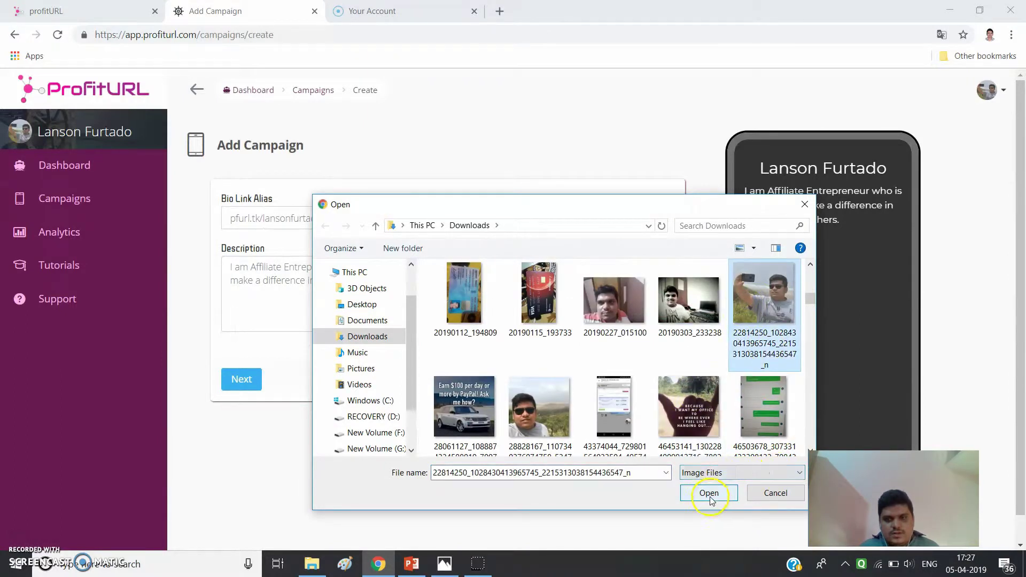
{"action": "left_click", "coordinate": [709, 493]}
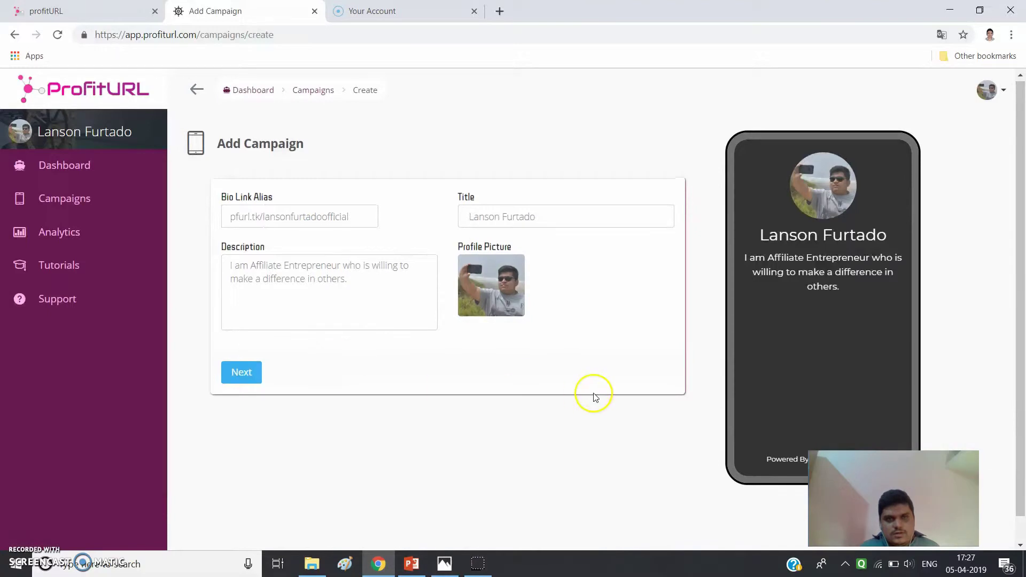
- Advance to the appearance step and look over its background, branding, button and link options
{"action": "left_click", "coordinate": [240, 373]}
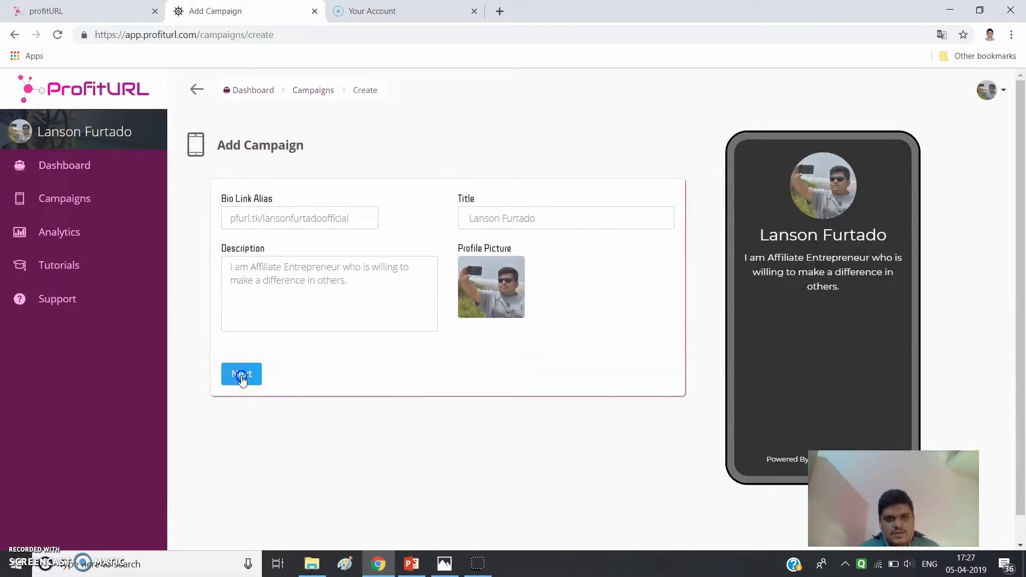
{"action": "scroll", "coordinate": [588, 383], "scroll_direction": "down", "scroll_amount": 2}
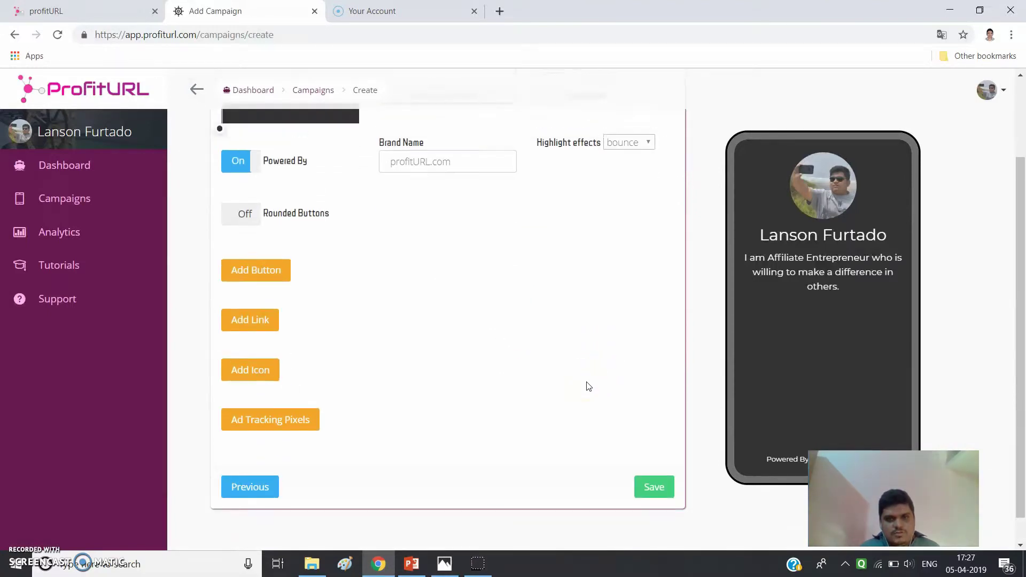
{"action": "scroll", "coordinate": [588, 386], "scroll_direction": "up", "scroll_amount": 2}
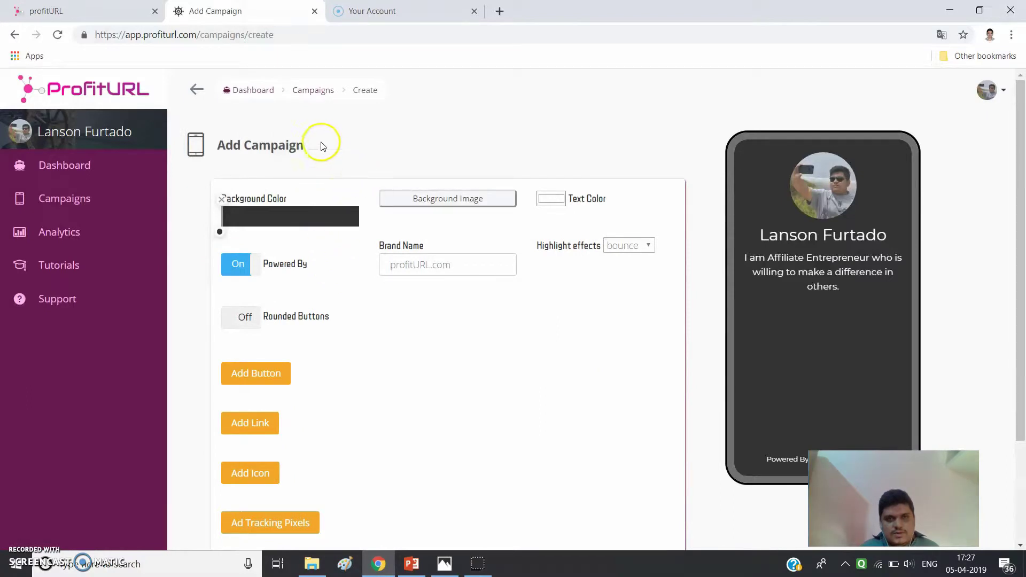
{"action": "scroll", "coordinate": [352, 438], "scroll_direction": "down", "scroll_amount": 2}
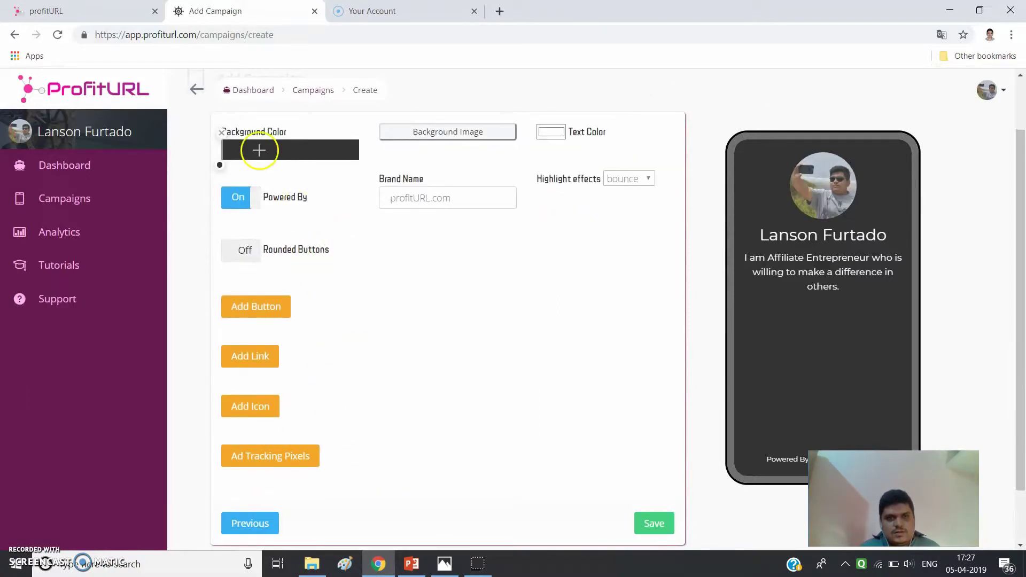
{"action": "scroll", "coordinate": [435, 367], "scroll_direction": "up", "scroll_amount": 2}
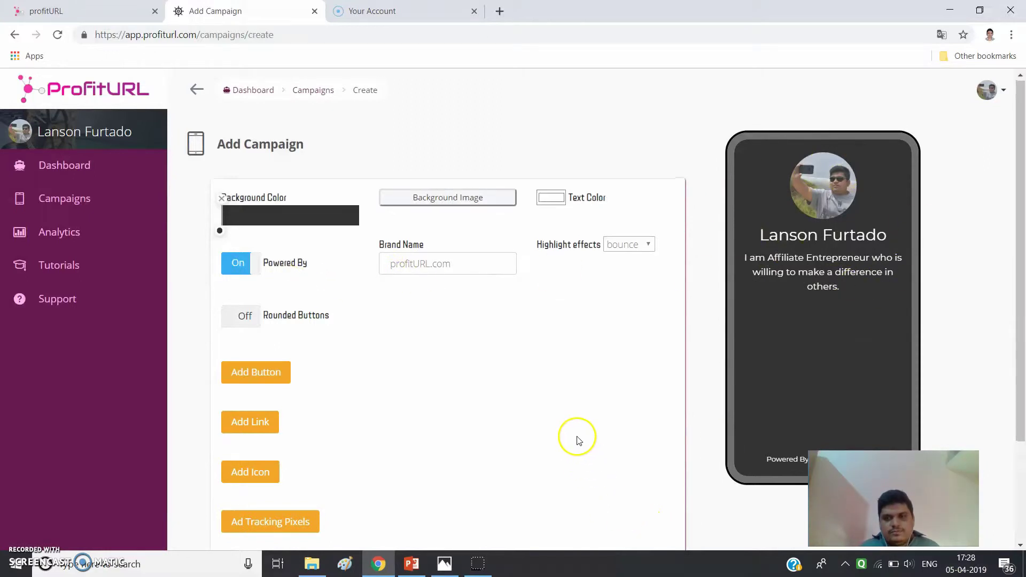
{"action": "scroll", "coordinate": [577, 440], "scroll_direction": "down", "scroll_amount": 2}
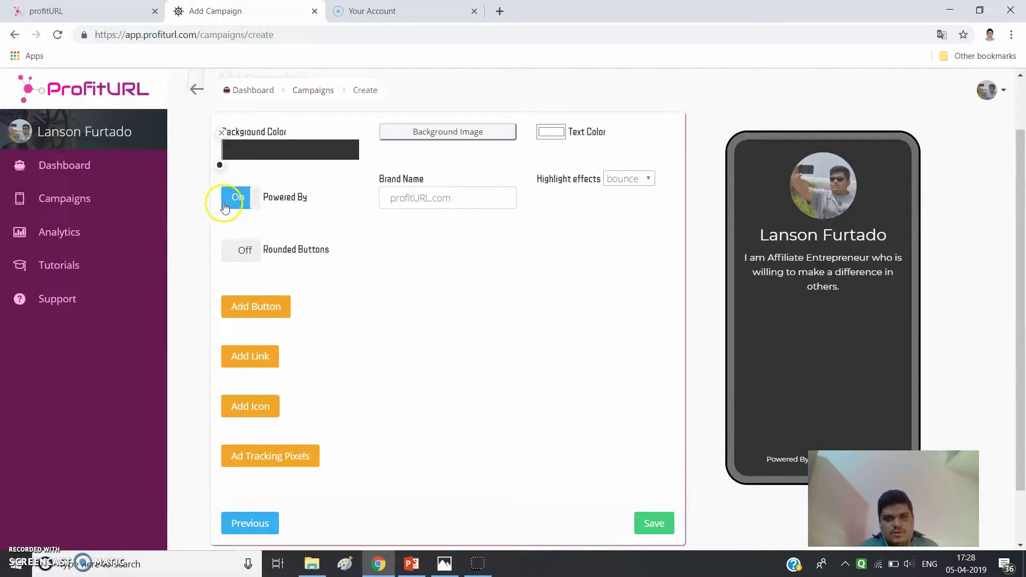
- Set the brand name to the account holder's .com domain and turn Powered By off
{"action": "left_click", "coordinate": [246, 197]}
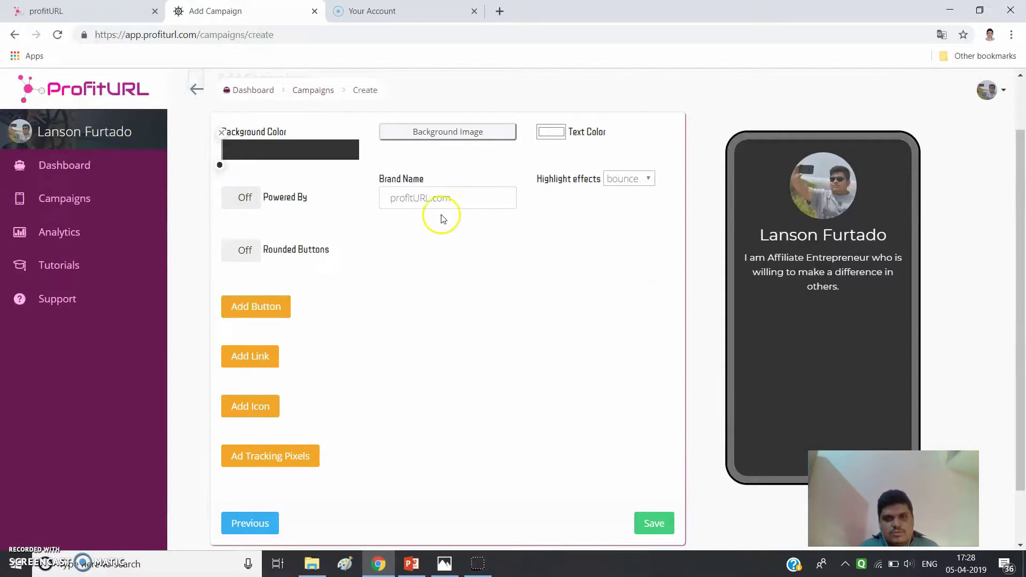
{"action": "left_click", "coordinate": [458, 197]}
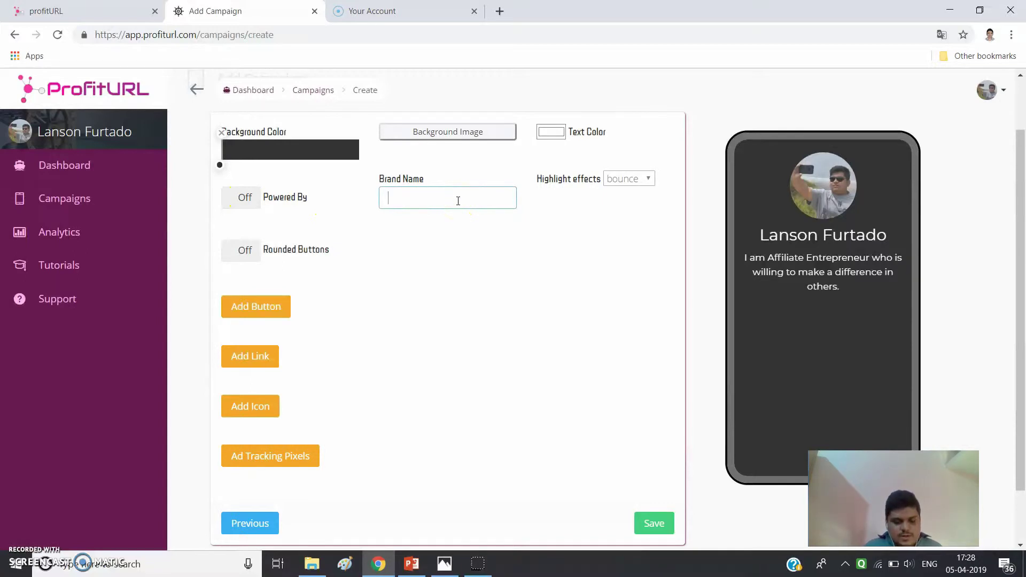
{"action": "type", "text": "lanson"}
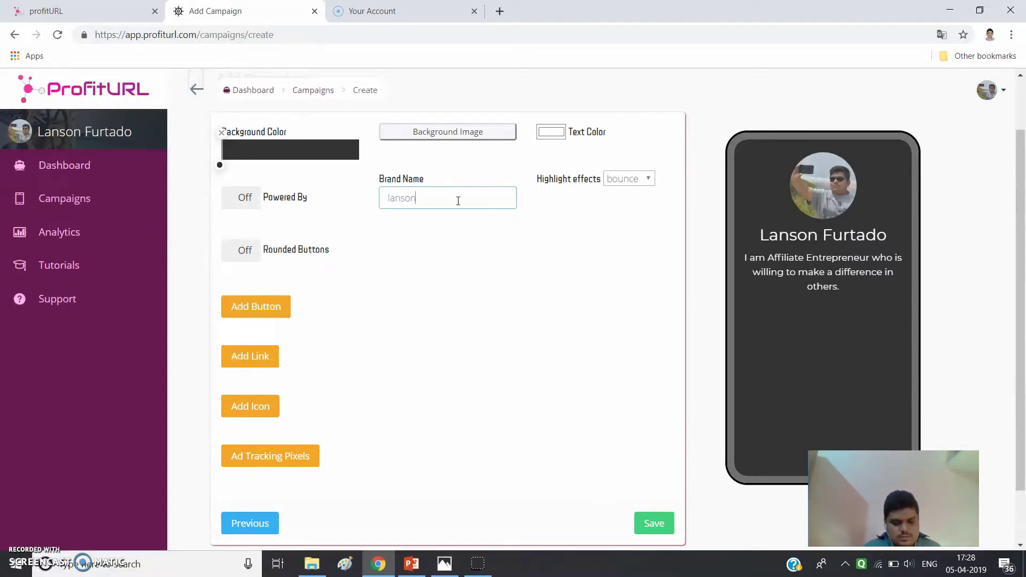
{"action": "type", "text": "furtado.com"}
{"action": "left_click", "coordinate": [479, 239]}
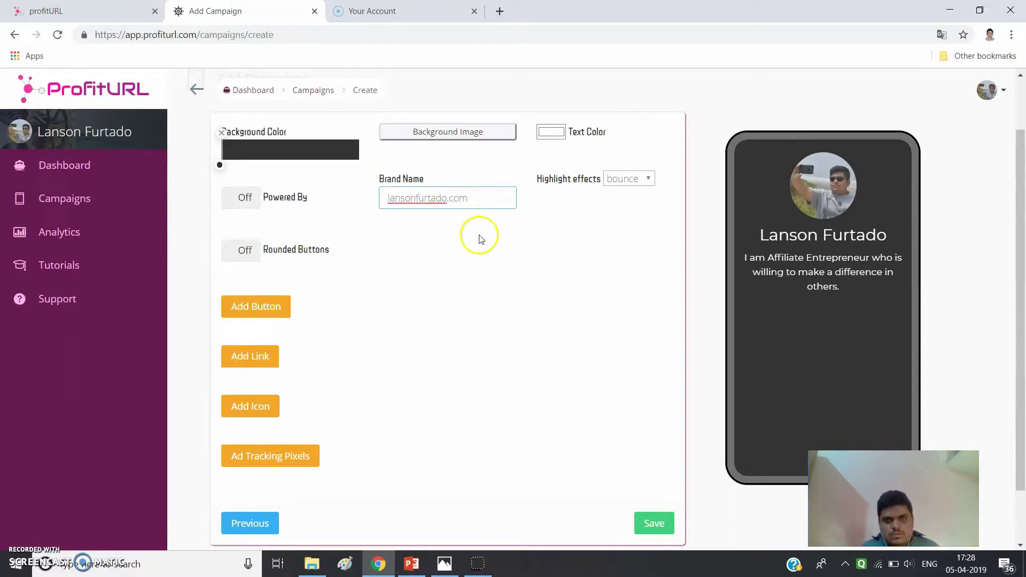
{"action": "left_click", "coordinate": [254, 206]}
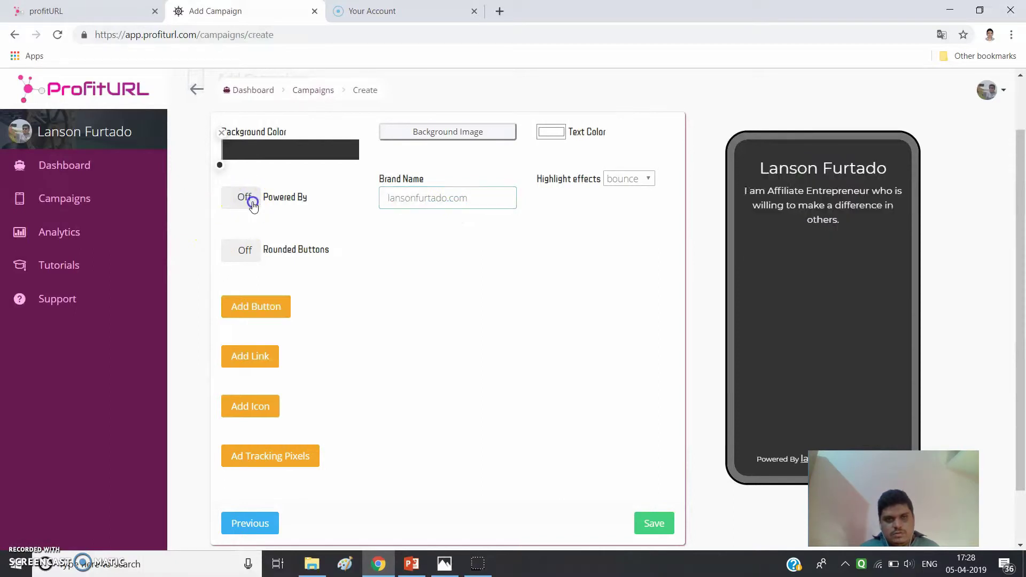
{"action": "scroll", "coordinate": [733, 424], "scroll_direction": "down", "scroll_amount": 2}
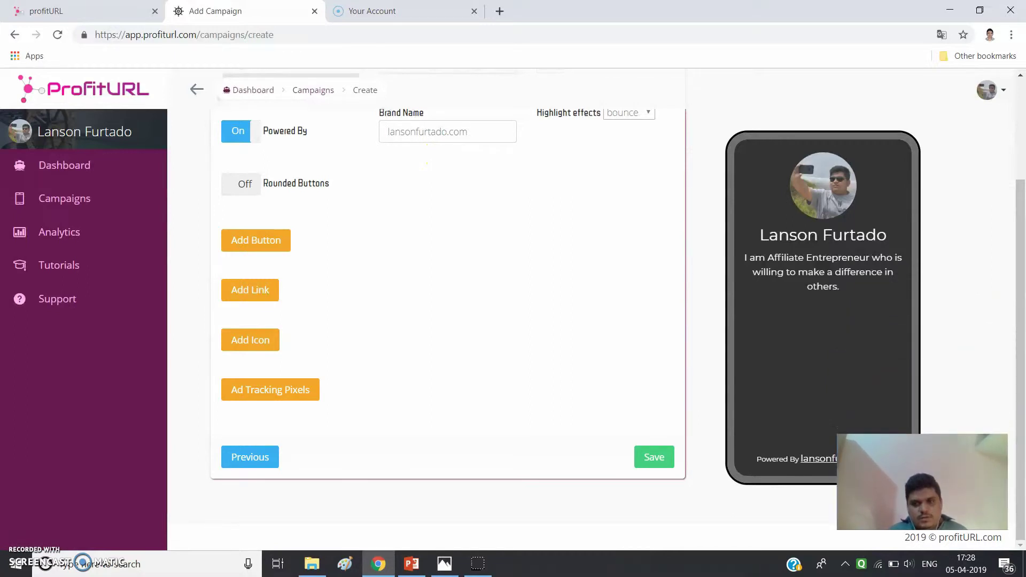
{"action": "scroll", "coordinate": [352, 218], "scroll_direction": "up", "scroll_amount": 3}
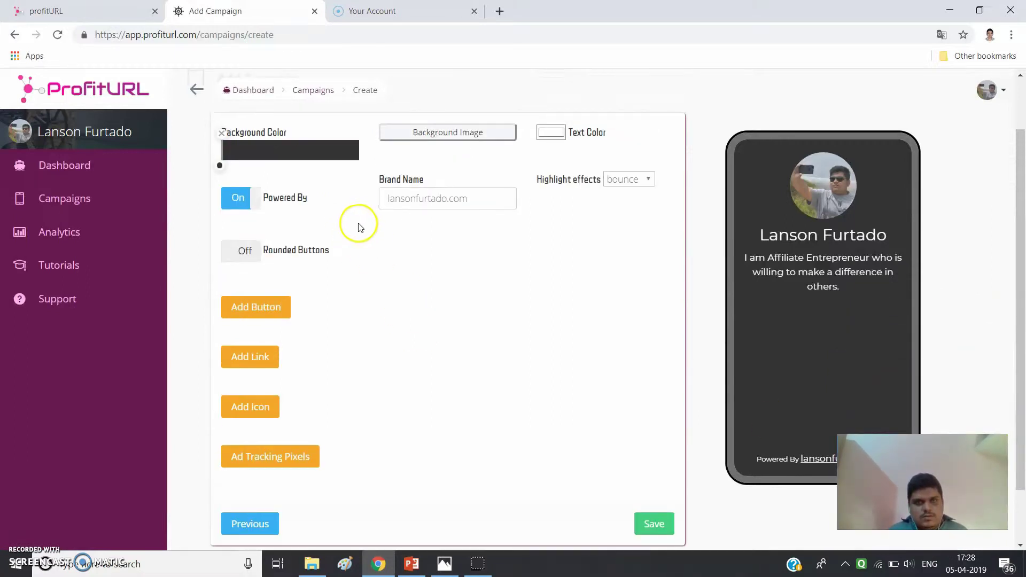
{"action": "left_click", "coordinate": [237, 198]}
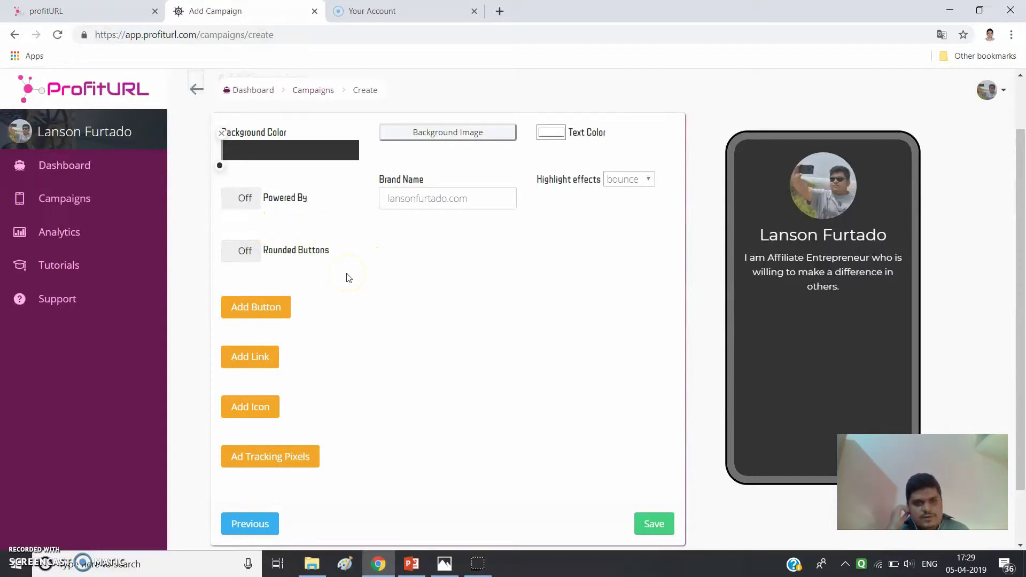
{"action": "scroll", "coordinate": [328, 344], "scroll_direction": "down", "scroll_amount": 2}
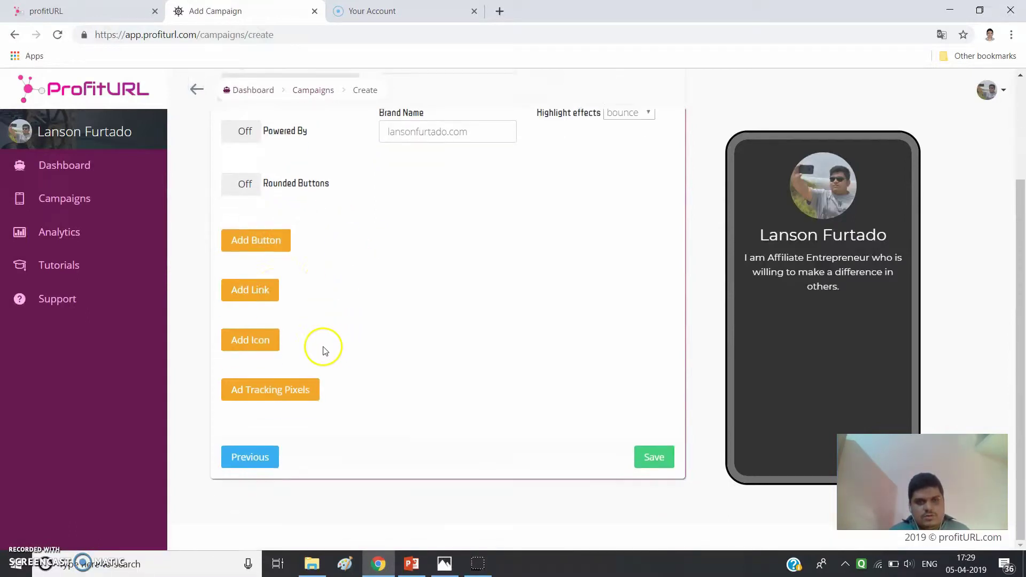
- Add a WhatsApp contact button and enter its phone number
{"action": "left_click", "coordinate": [254, 238]}
{"action": "left_click", "coordinate": [235, 277]}
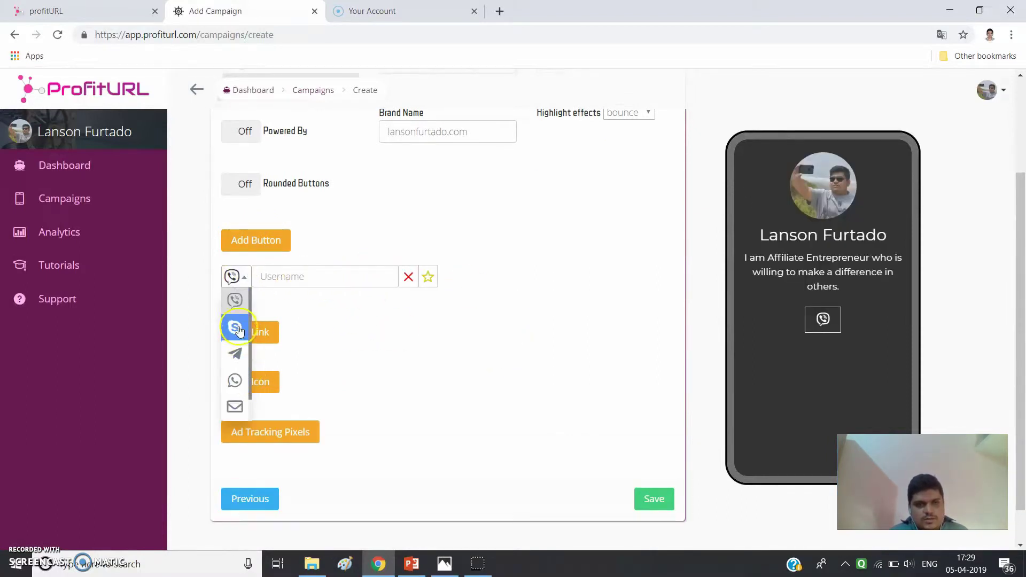
{"action": "left_click", "coordinate": [238, 304]}
{"action": "left_click", "coordinate": [243, 356]}
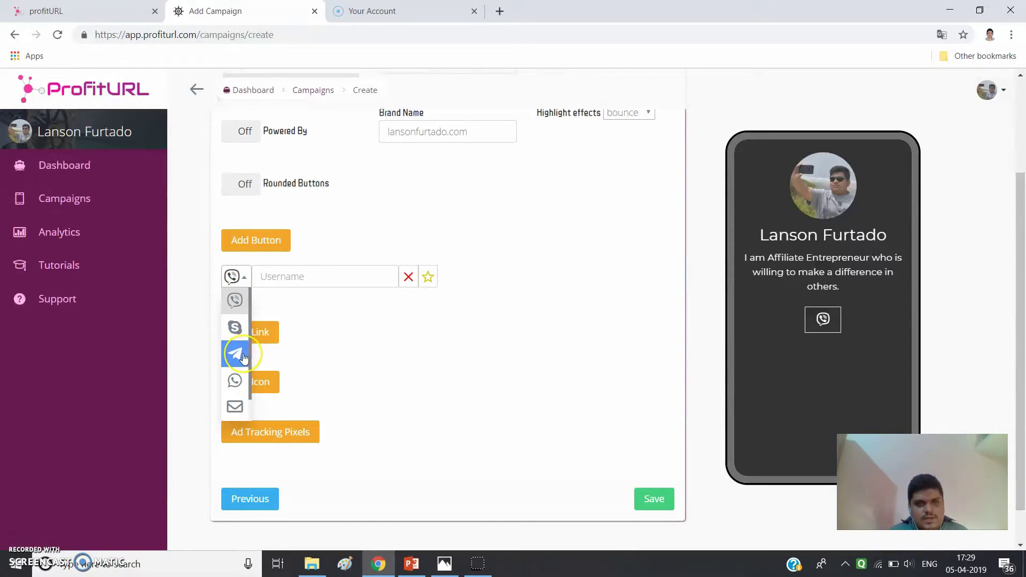
{"action": "left_click", "coordinate": [243, 390]}
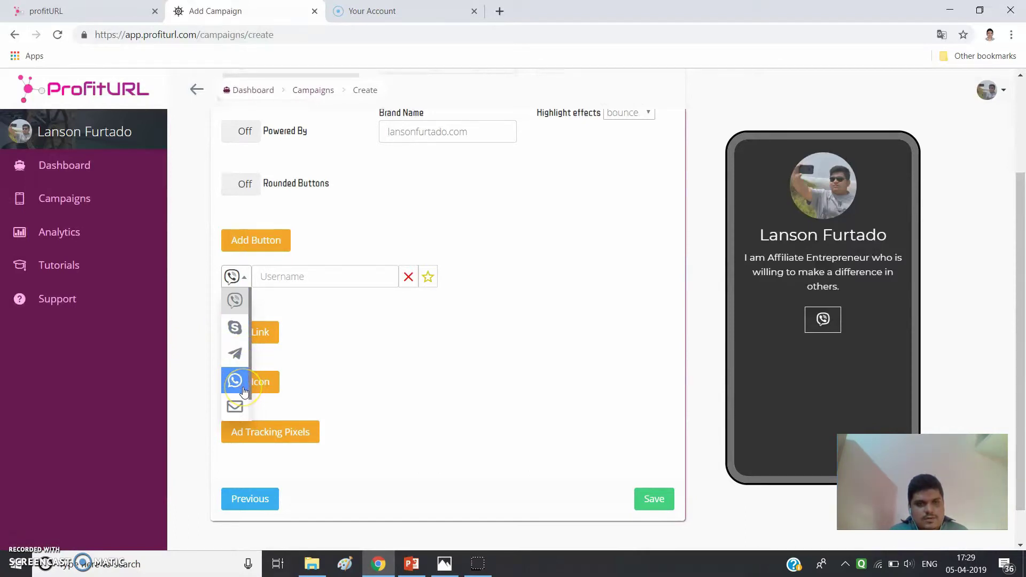
{"action": "scroll", "coordinate": [243, 391], "scroll_direction": "down", "scroll_amount": 1}
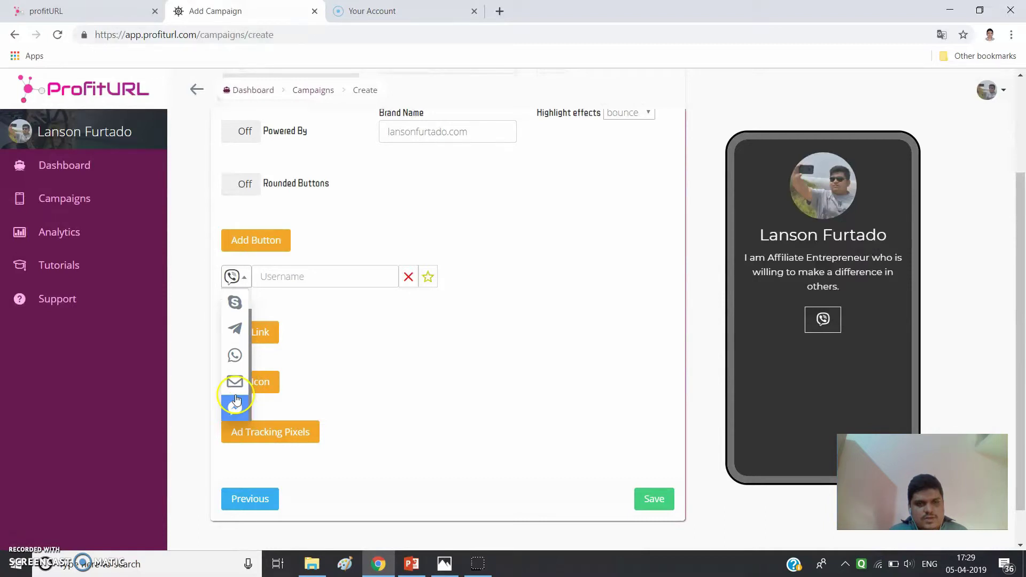
{"action": "left_click", "coordinate": [242, 357]}
{"action": "left_click", "coordinate": [300, 273]}
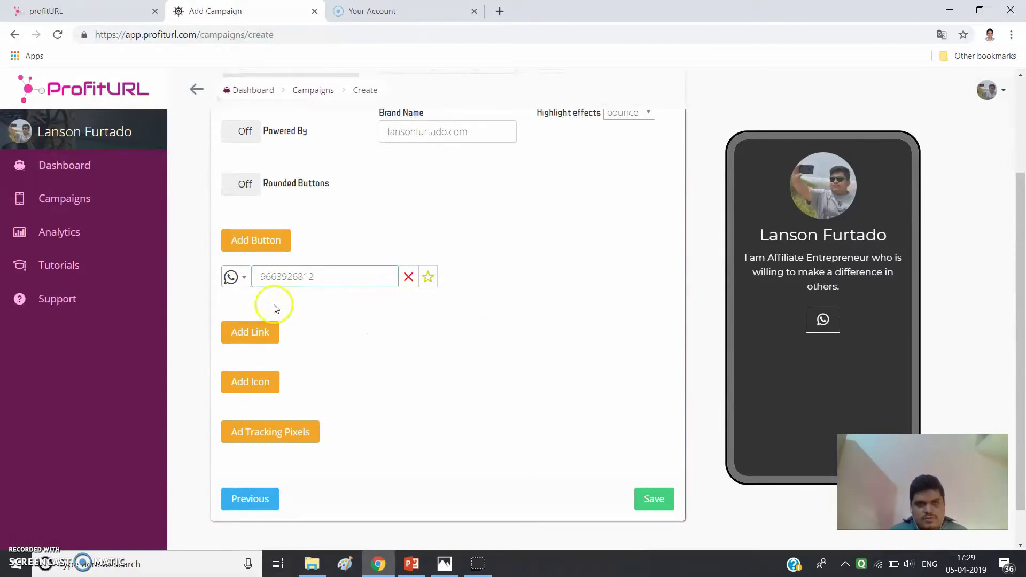
- Add a second contact button as Skype and enter the Skype account ID
{"action": "left_click", "coordinate": [287, 246]}
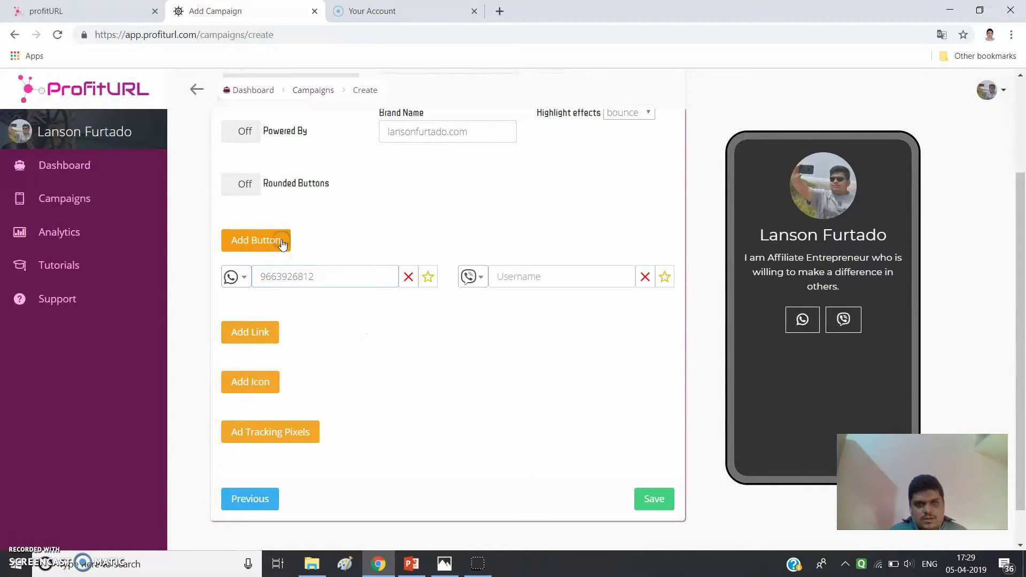
{"action": "left_click", "coordinate": [477, 283]}
{"action": "left_click", "coordinate": [481, 323]}
{"action": "left_click", "coordinate": [527, 277]}
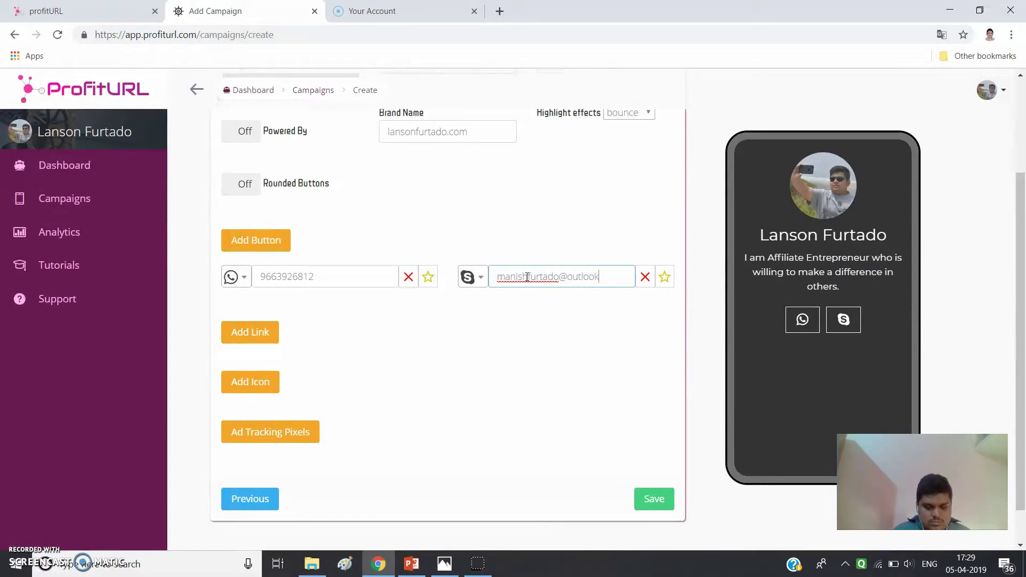
{"action": "left_click", "coordinate": [586, 324]}
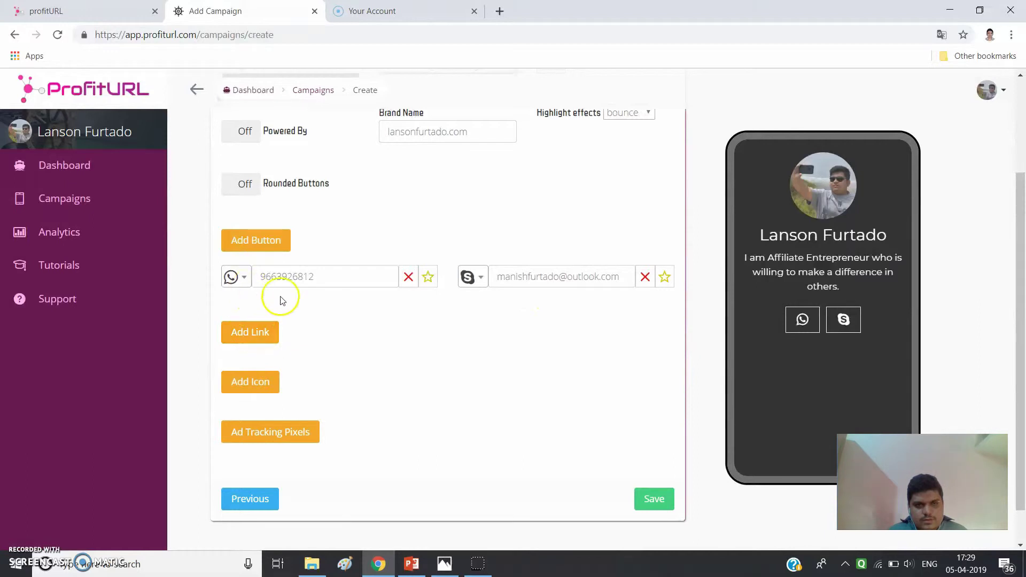
{"action": "scroll", "coordinate": [278, 296], "scroll_direction": "down", "scroll_amount": 1}
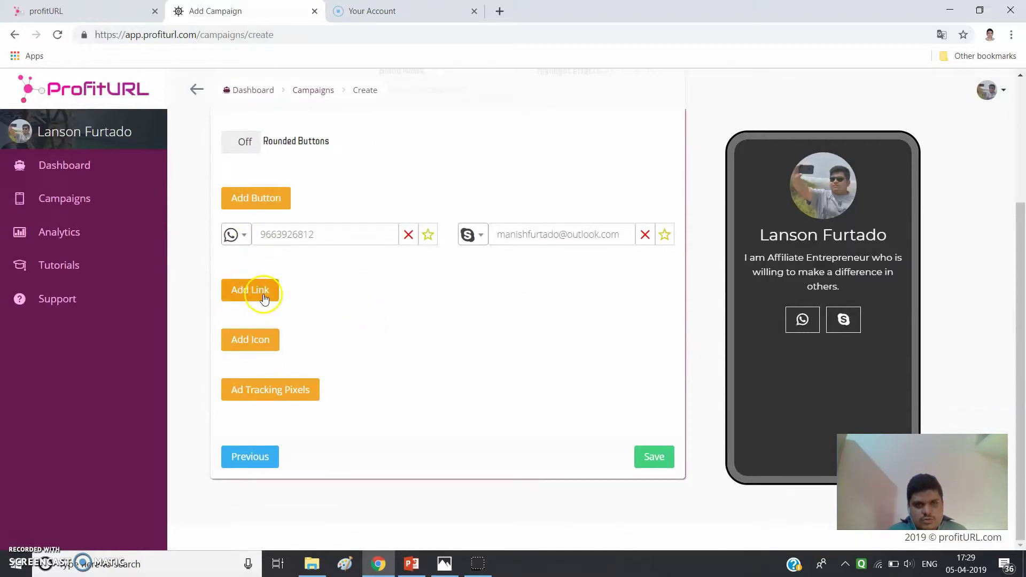
{"action": "left_click", "coordinate": [262, 293]}
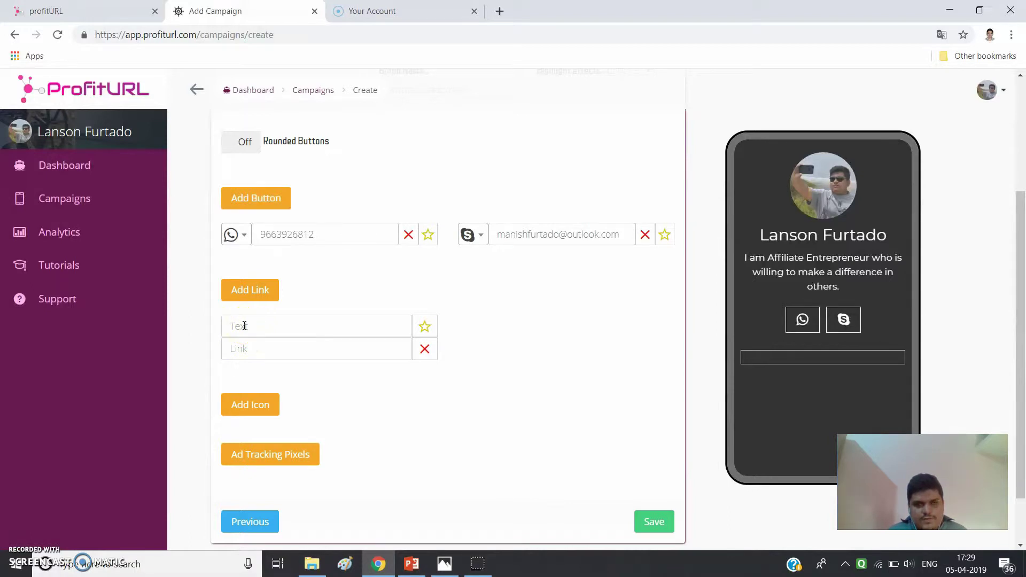
{"action": "left_click", "coordinate": [244, 325]}
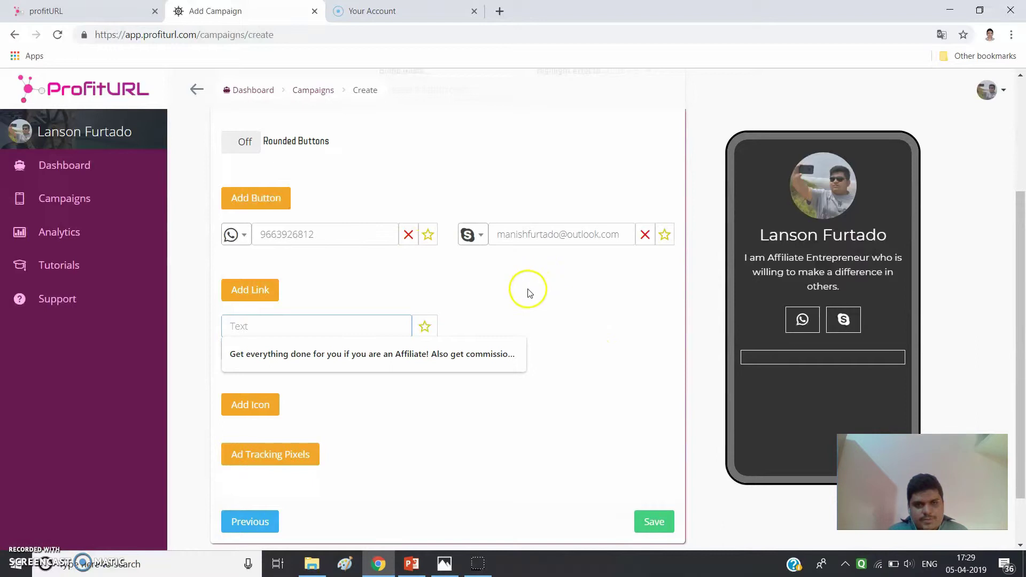
{"action": "left_click", "coordinate": [382, 355]}
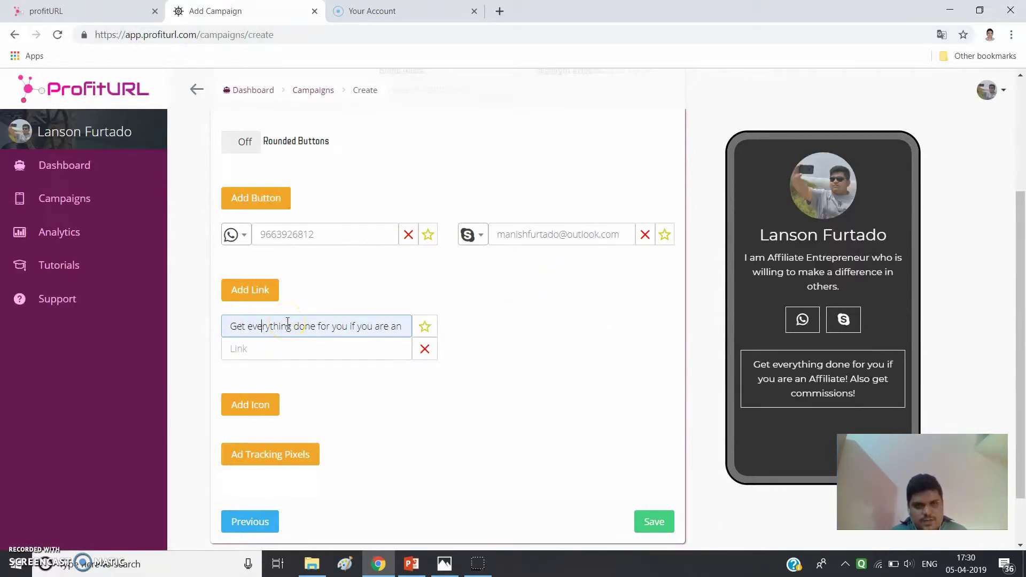
{"action": "key", "text": "Right"}
{"action": "key", "text": "Right"}
{"action": "key", "text": "Right"}
{"action": "key", "text": "Right"}
{"action": "key", "text": "Right"}
{"action": "key", "text": "Right"}
{"action": "key", "text": "Right"}
{"action": "key", "text": "Right"}
{"action": "key", "text": "Right"}
{"action": "key", "text": "Right"}
{"action": "key", "text": "Right"}
{"action": "key", "text": "Right"}
{"action": "key", "text": "Right"}
{"action": "key", "text": "Right"}
{"action": "key", "text": "Right"}
{"action": "key", "text": "Right"}
{"action": "key", "text": "Right"}
{"action": "key", "text": "Right"}
{"action": "key", "text": "Right"}
{"action": "key", "text": "Right"}
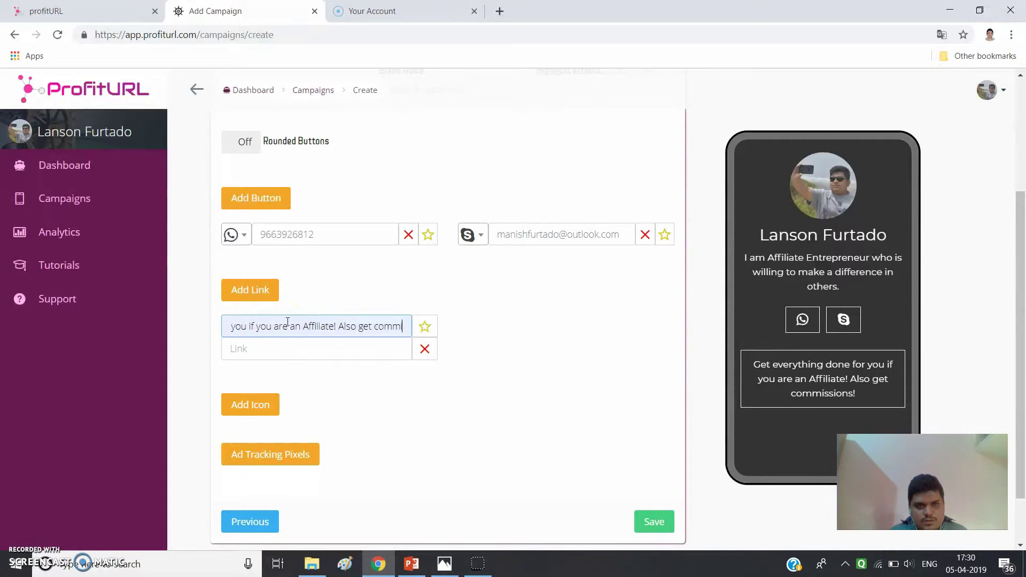
{"action": "key", "text": "Left"}
{"action": "key", "text": "Left"}
{"action": "key", "text": "Left"}
{"action": "key", "text": "Left"}
{"action": "key", "text": "Left"}
{"action": "key", "text": "Left"}
{"action": "key", "text": "Left"}
{"action": "key", "text": "Left"}
{"action": "key", "text": "Left"}
{"action": "key", "text": "Left"}
{"action": "key", "text": "Left"}
{"action": "key", "text": "Left"}
{"action": "key", "text": "Left"}
{"action": "key", "text": "Left"}
{"action": "key", "text": "Left"}
{"action": "key", "text": "Left"}
{"action": "key", "text": "Left"}
{"action": "key", "text": "Left"}
{"action": "key", "text": "Left"}
{"action": "key", "text": "Left"}
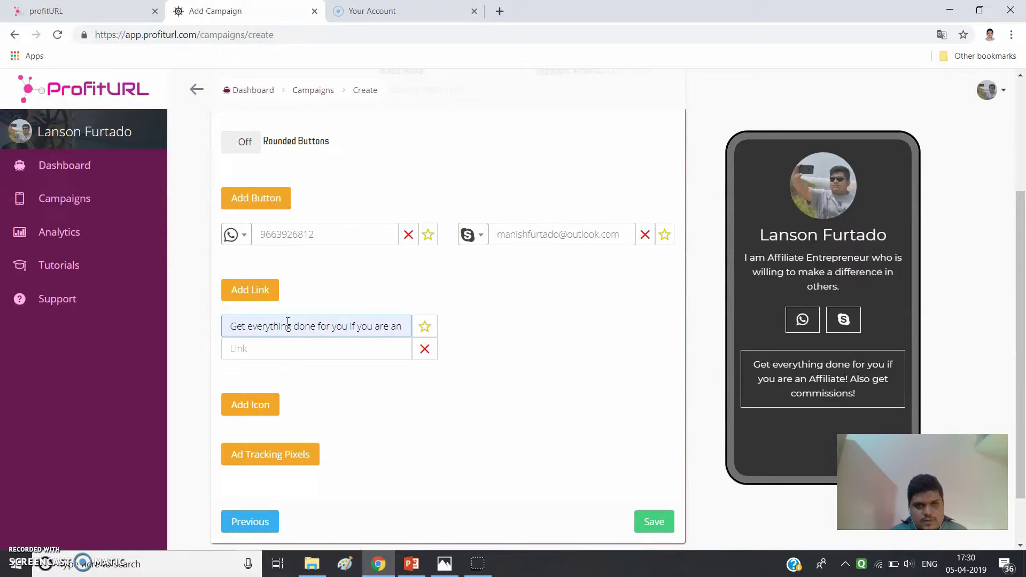
{"action": "key", "text": "Right"}
{"action": "key", "text": "Right"}
{"action": "key", "text": "Right"}
{"action": "key", "text": "Right"}
{"action": "key", "text": "Right"}
{"action": "key", "text": "Right"}
{"action": "key", "text": "Right"}
{"action": "key", "text": "Right"}
{"action": "key", "text": "Right"}
{"action": "key", "text": "Right"}
{"action": "key", "text": "Right"}
{"action": "key", "text": "Right"}
{"action": "key", "text": "Right"}
{"action": "key", "text": "Right"}
{"action": "key", "text": "Right"}
{"action": "key", "text": "Right"}
{"action": "key", "text": "Right"}
{"action": "key", "text": "Right"}
{"action": "key", "text": "Right"}
{"action": "key", "text": "Right"}
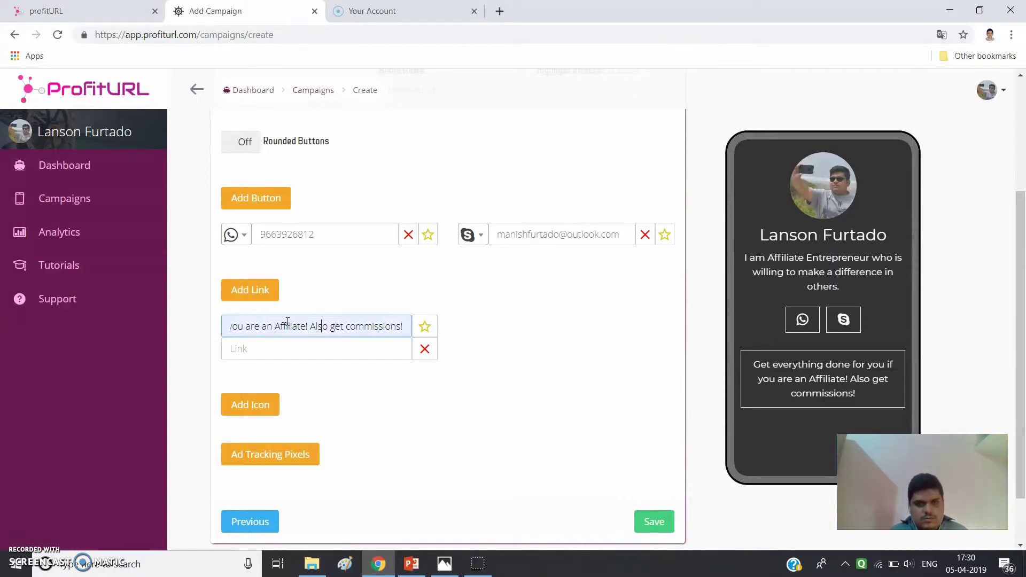
{"action": "key", "text": "Left"}
{"action": "key", "text": "Left"}
{"action": "key", "text": "Left"}
{"action": "key", "text": "Left"}
{"action": "key", "text": "Left"}
{"action": "key", "text": "Left"}
{"action": "key", "text": "Left"}
{"action": "key", "text": "Left"}
{"action": "key", "text": "Left"}
{"action": "key", "text": "Left"}
{"action": "key", "text": "Left"}
{"action": "key", "text": "Left"}
{"action": "key", "text": "Left"}
{"action": "key", "text": "Left"}
{"action": "key", "text": "Left"}
{"action": "key", "text": "Left"}
{"action": "key", "text": "Left"}
{"action": "key", "text": "Left"}
{"action": "key", "text": "Left"}
{"action": "key", "text": "Left"}
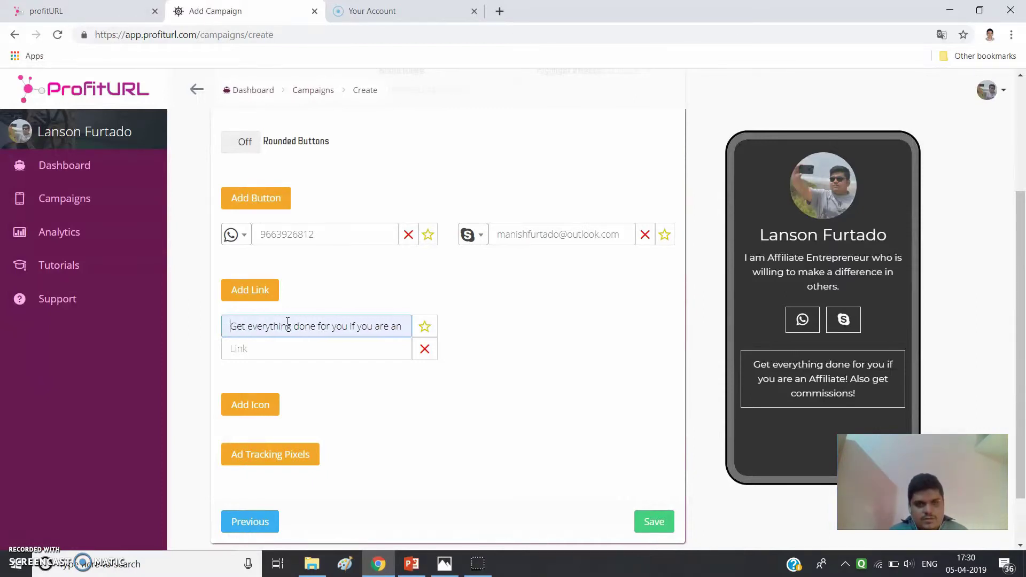
{"action": "left_click", "coordinate": [266, 348]}
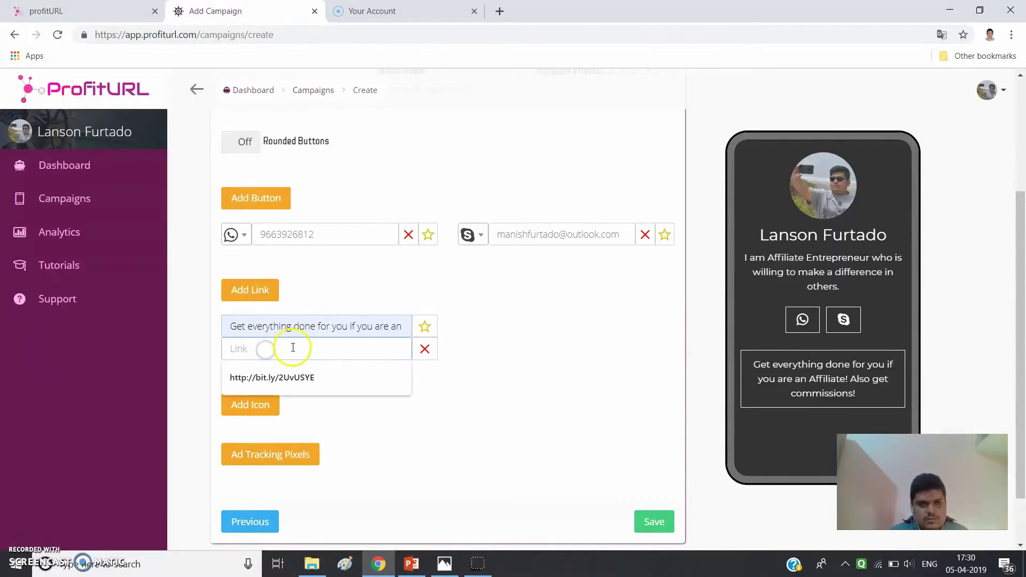
{"action": "left_click", "coordinate": [308, 393]}
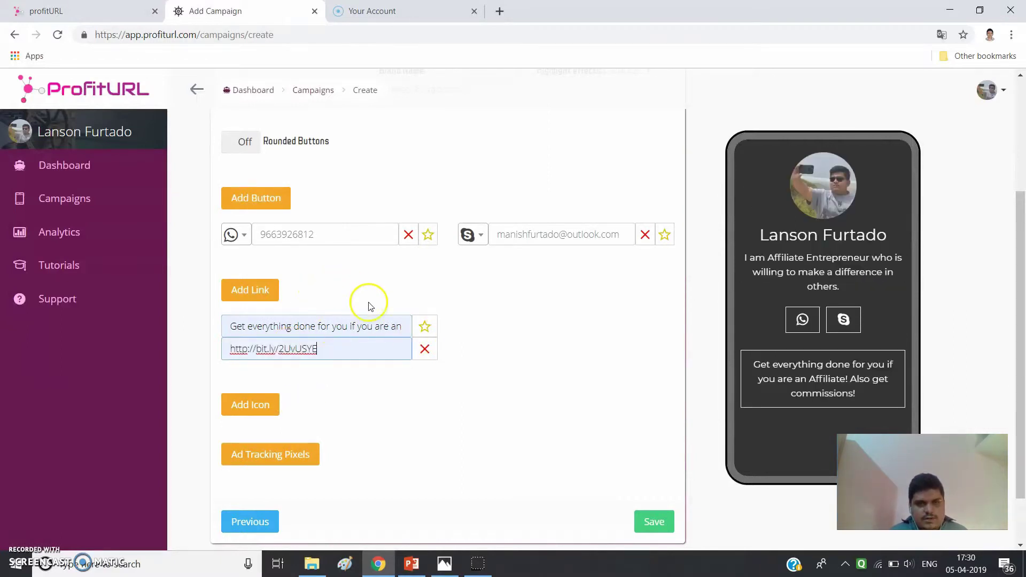
- Add a second text link titled 'Get 100% commissions instantly!'
{"action": "left_click", "coordinate": [252, 302]}
{"action": "left_click", "coordinate": [548, 323]}
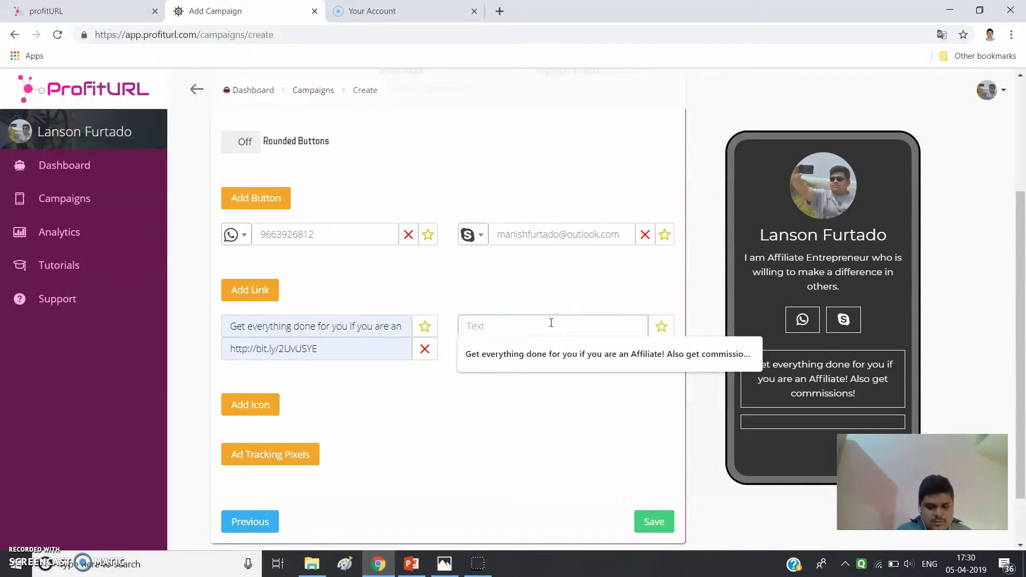
{"action": "type", "text": "Get"}
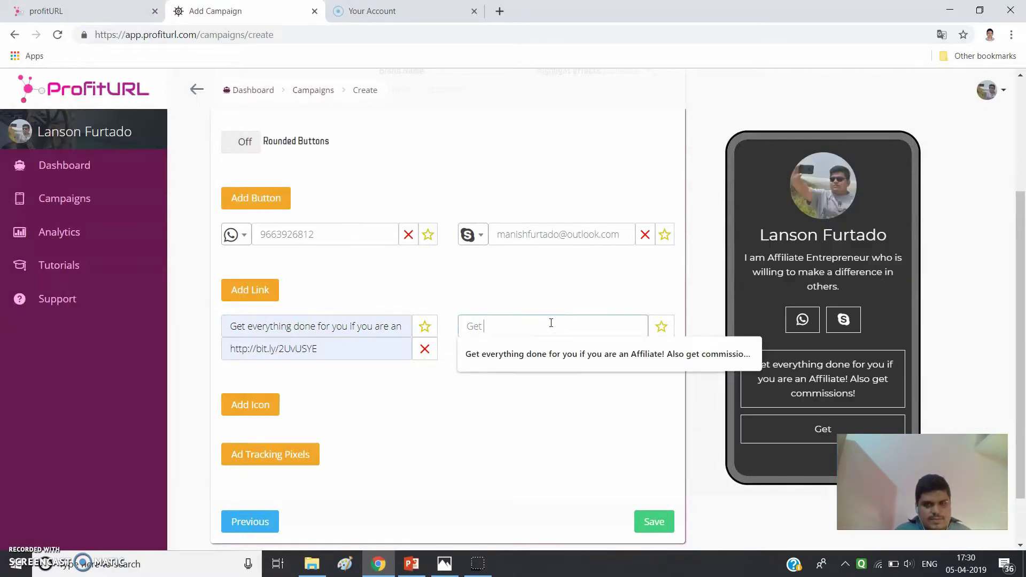
{"action": "type", "text": " 100% commisii"}
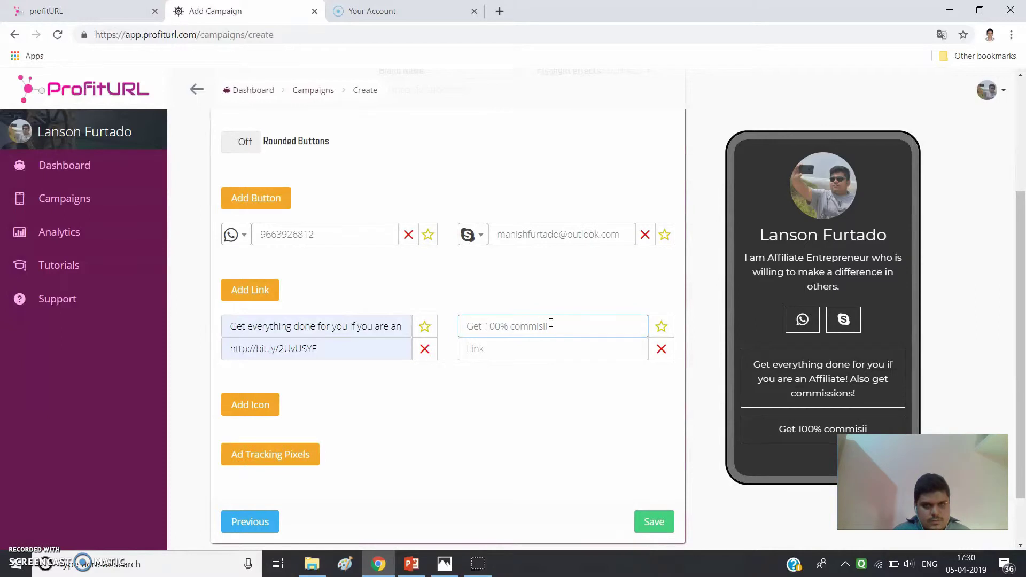
{"action": "key", "text": "BackSpace"}
{"action": "type", "text": "ons"}
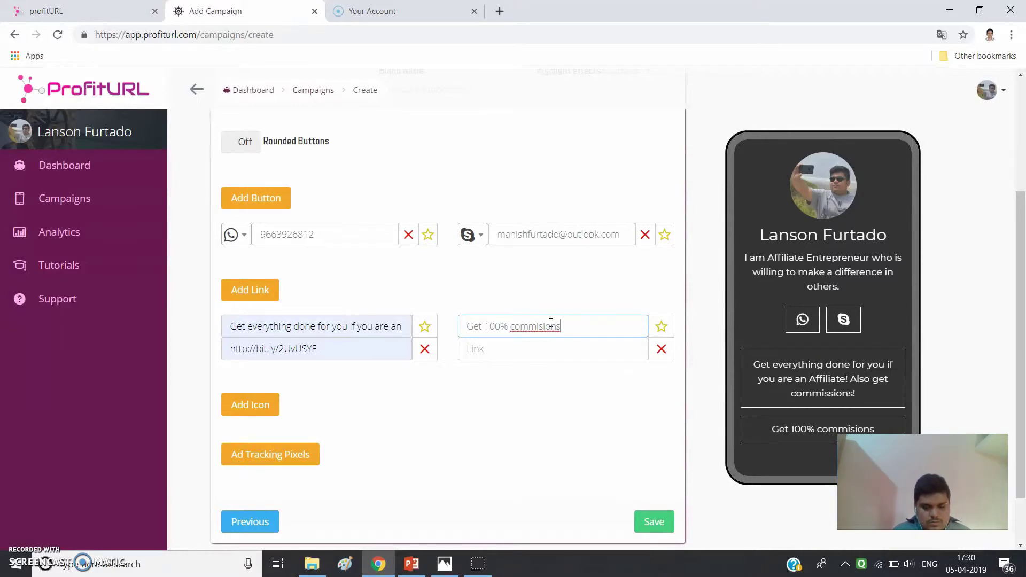
{"action": "type", "text": " instantly"}
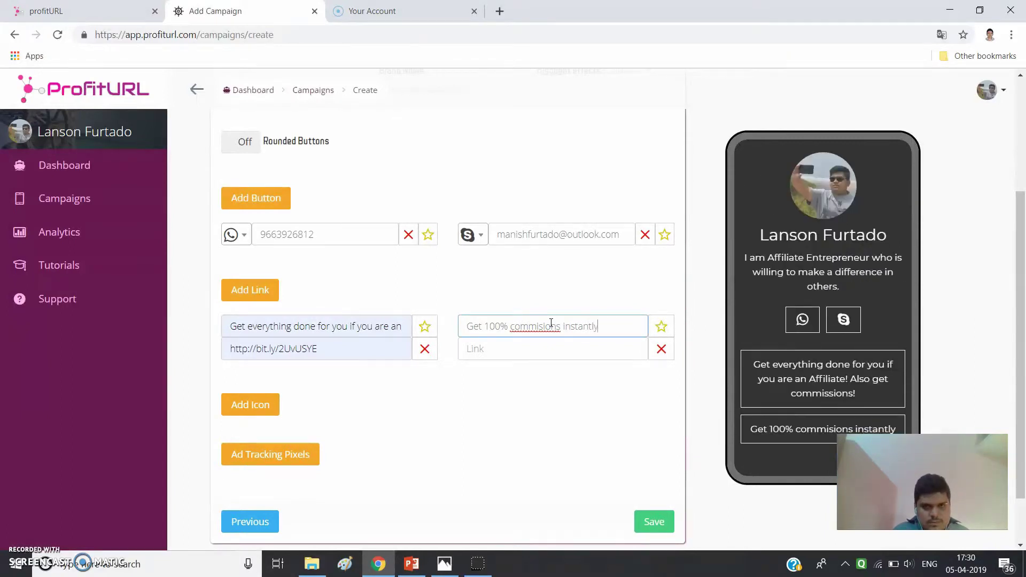
{"action": "type", "text": "!"}
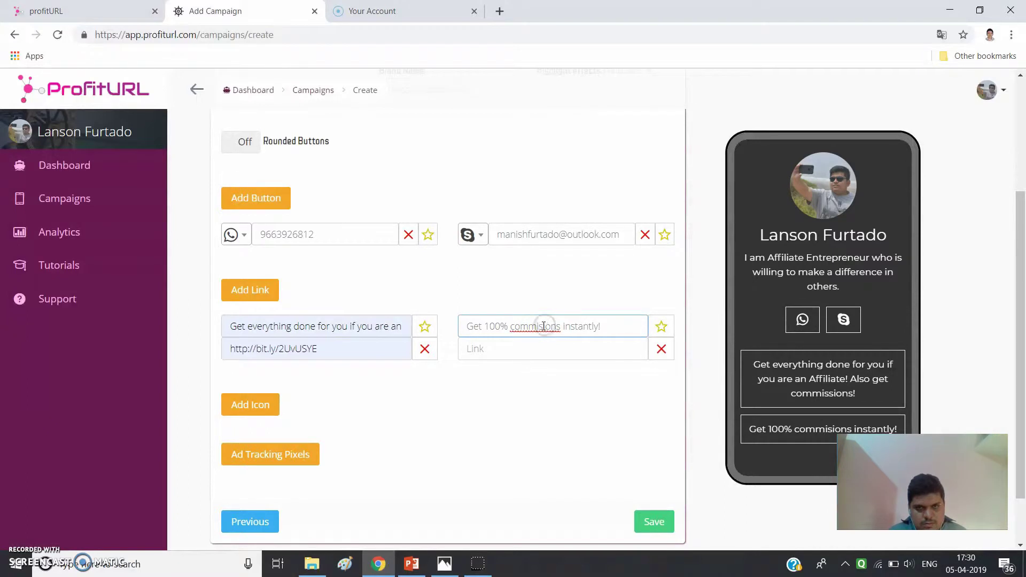
{"action": "type", "text": " Als"}
{"action": "left_click", "coordinate": [502, 351]}
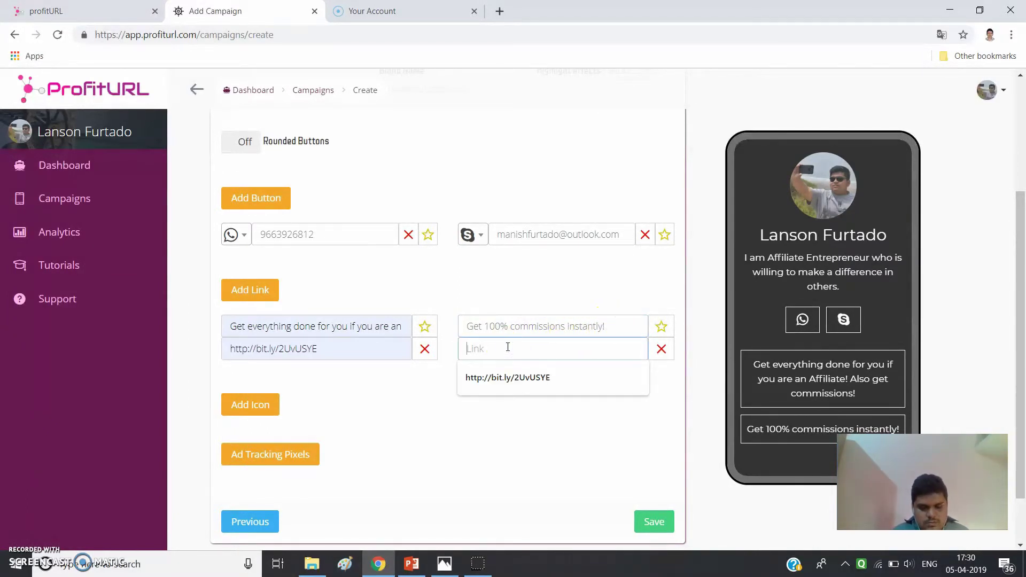
{"action": "type", "text": "www."}
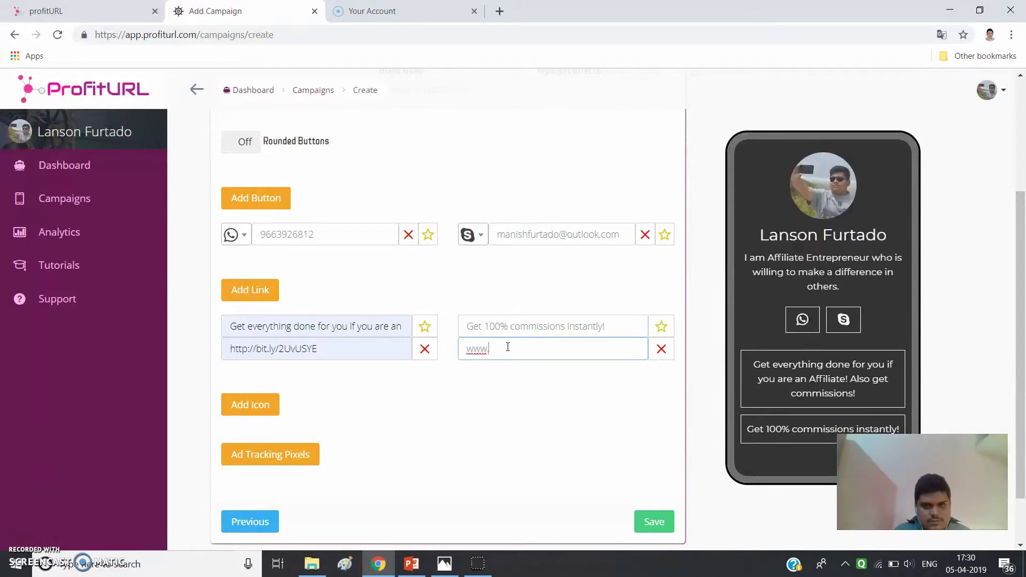
{"action": "type", "text": "secretprofits.com"}
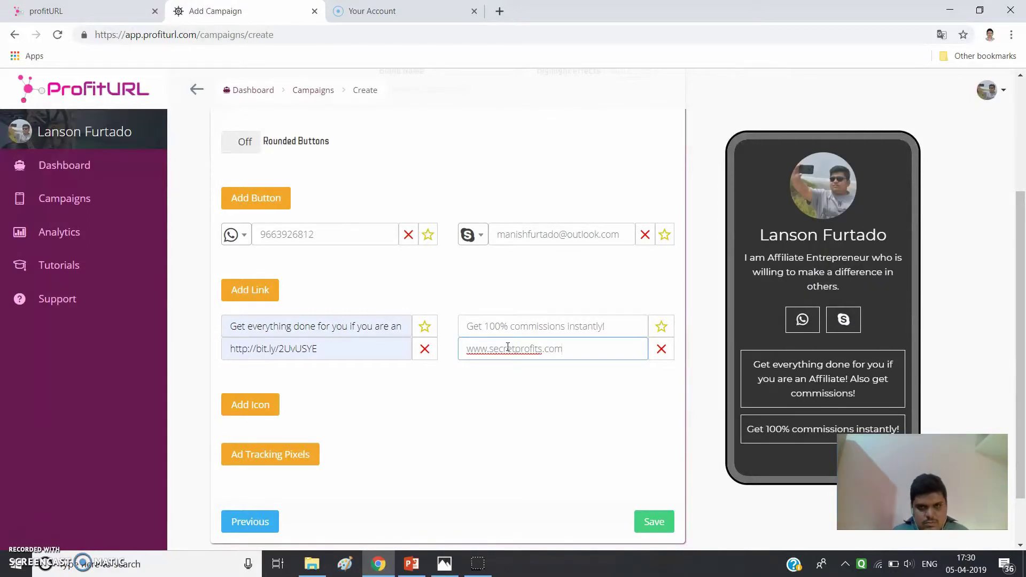
{"action": "left_click", "coordinate": [505, 347]}
{"action": "left_click", "coordinate": [515, 346]}
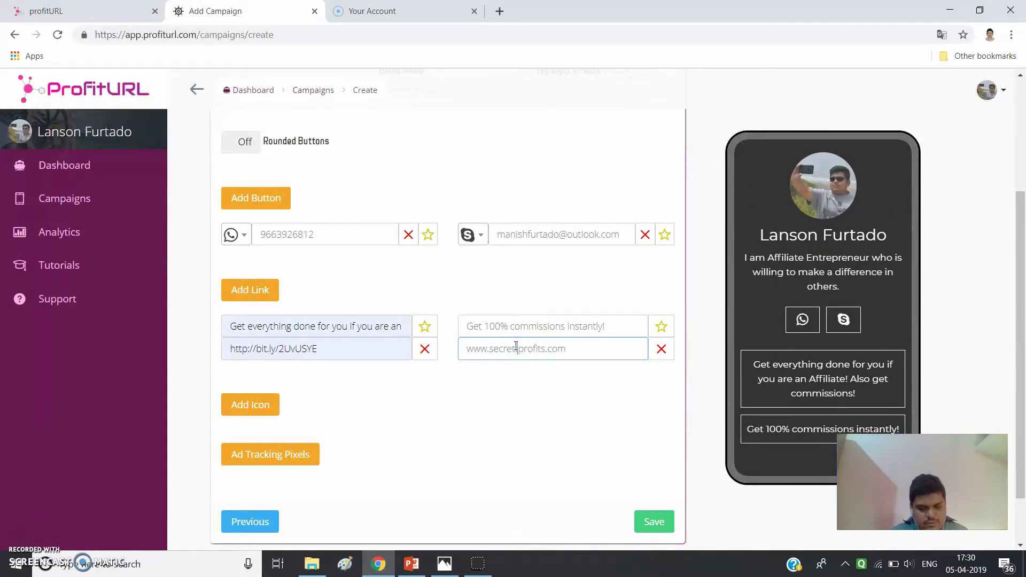
{"action": "type", "text": "to"}
{"action": "left_click", "coordinate": [591, 393]}
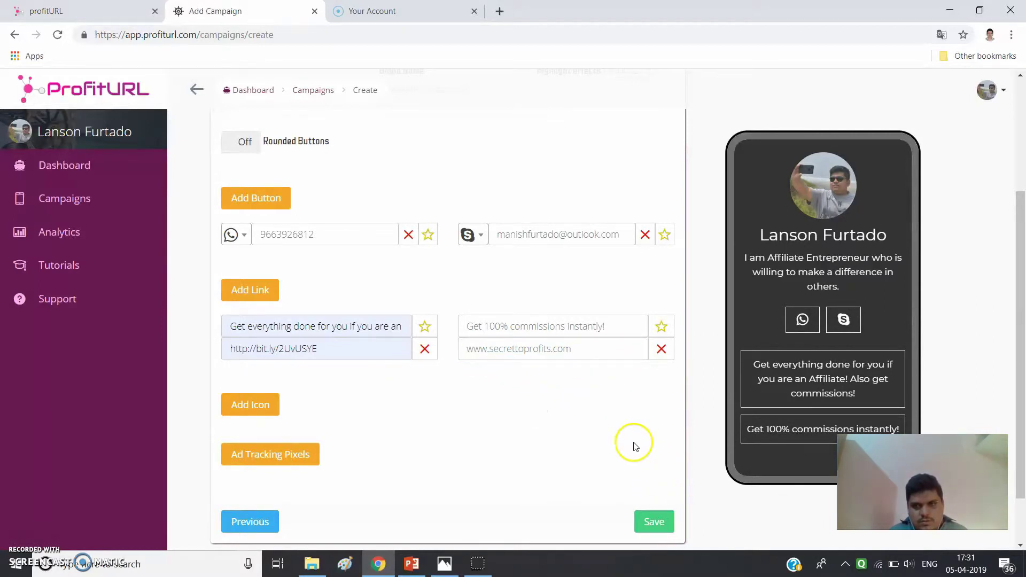
{"action": "scroll", "coordinate": [634, 442], "scroll_direction": "down", "scroll_amount": 1}
{"action": "scroll", "coordinate": [540, 343], "scroll_direction": "up", "scroll_amount": 1}
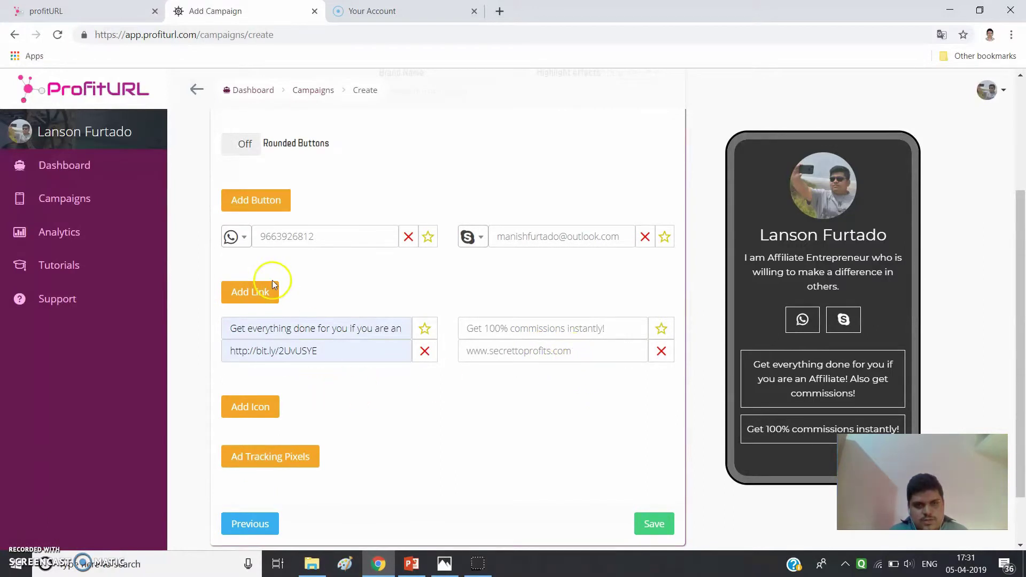
{"action": "scroll", "coordinate": [283, 422], "scroll_direction": "down", "scroll_amount": 1}
- Add a new social icon to the campaign and set its network to Facebook
{"action": "scroll", "coordinate": [287, 433], "scroll_direction": "down", "scroll_amount": 1}
{"action": "left_click", "coordinate": [242, 339]}
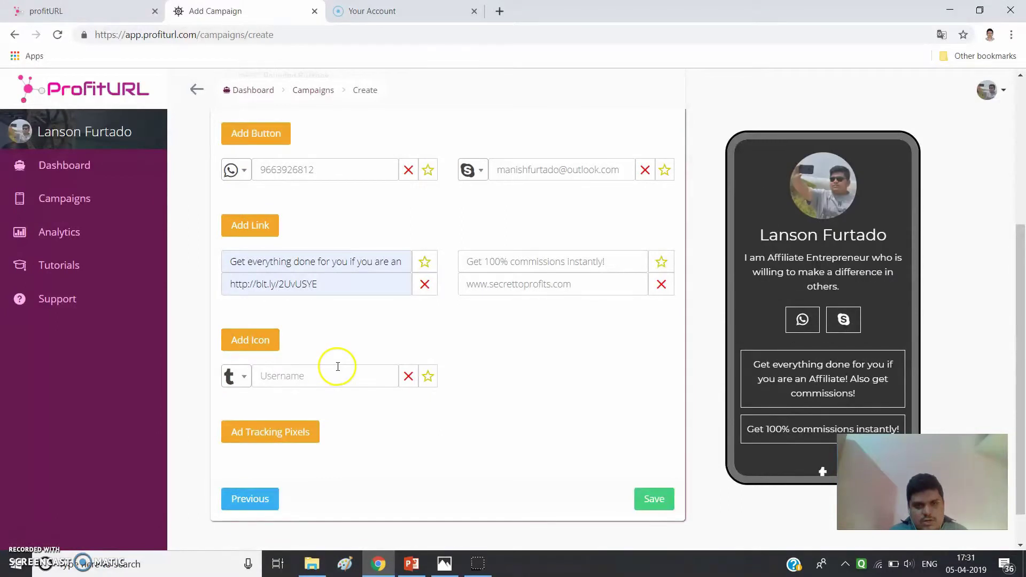
{"action": "left_click", "coordinate": [251, 378]}
{"action": "scroll", "coordinate": [251, 379], "scroll_direction": "down", "scroll_amount": 1}
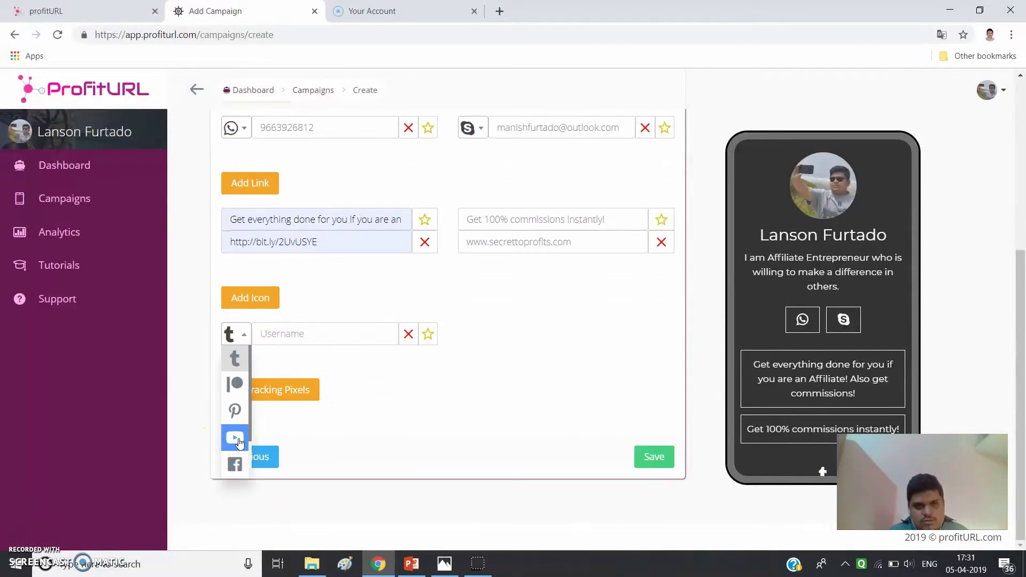
{"action": "scroll", "coordinate": [235, 422], "scroll_direction": "down", "scroll_amount": 2}
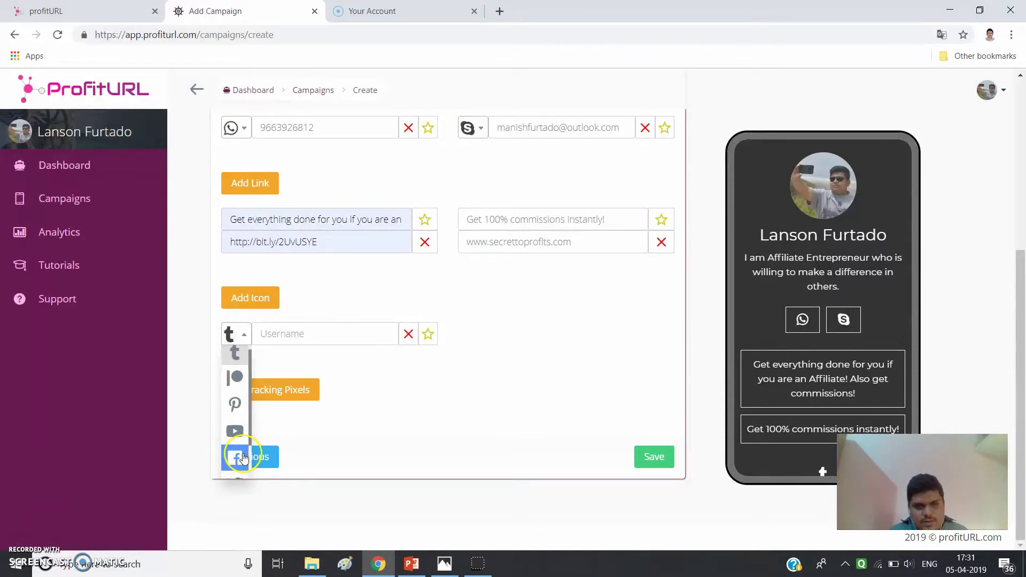
{"action": "scroll", "coordinate": [231, 425], "scroll_direction": "up", "scroll_amount": 2}
{"action": "scroll", "coordinate": [234, 408], "scroll_direction": "up", "scroll_amount": 1}
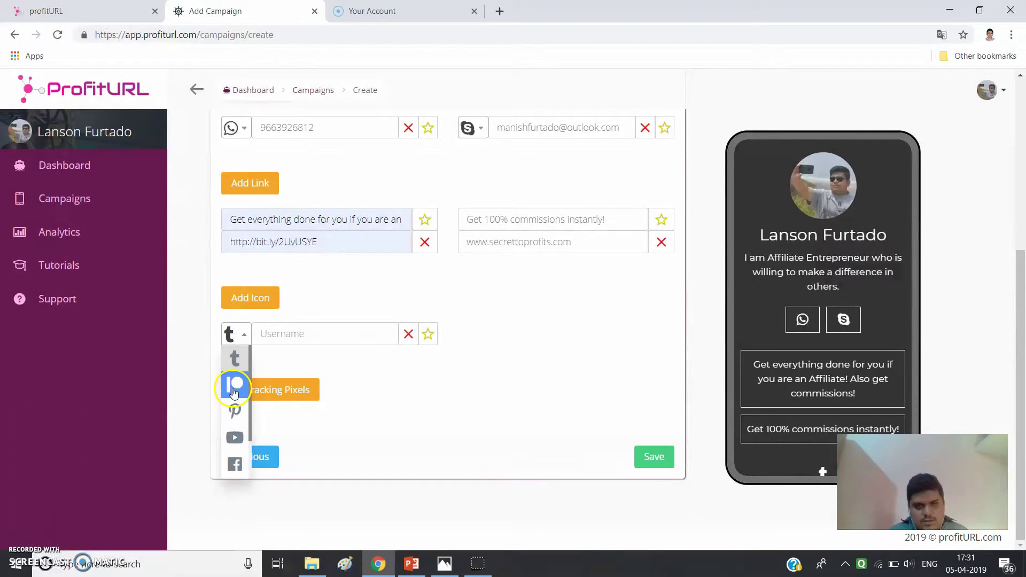
{"action": "scroll", "coordinate": [243, 457], "scroll_direction": "down", "scroll_amount": 2}
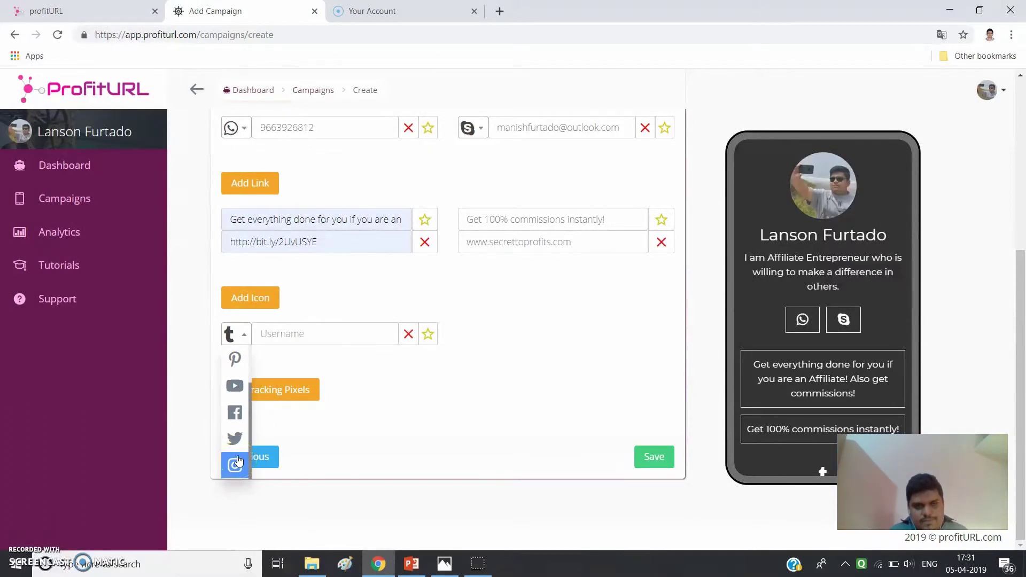
{"action": "left_click", "coordinate": [241, 370]}
{"action": "left_click", "coordinate": [236, 412]}
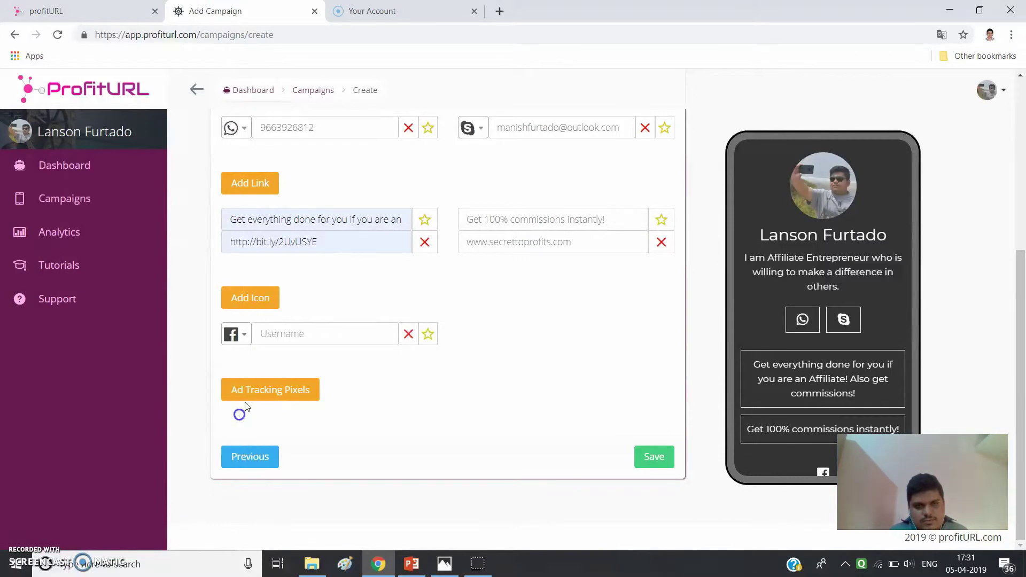
- Enter the Facebook account's username in the icon's Username field
{"action": "left_click", "coordinate": [298, 338]}
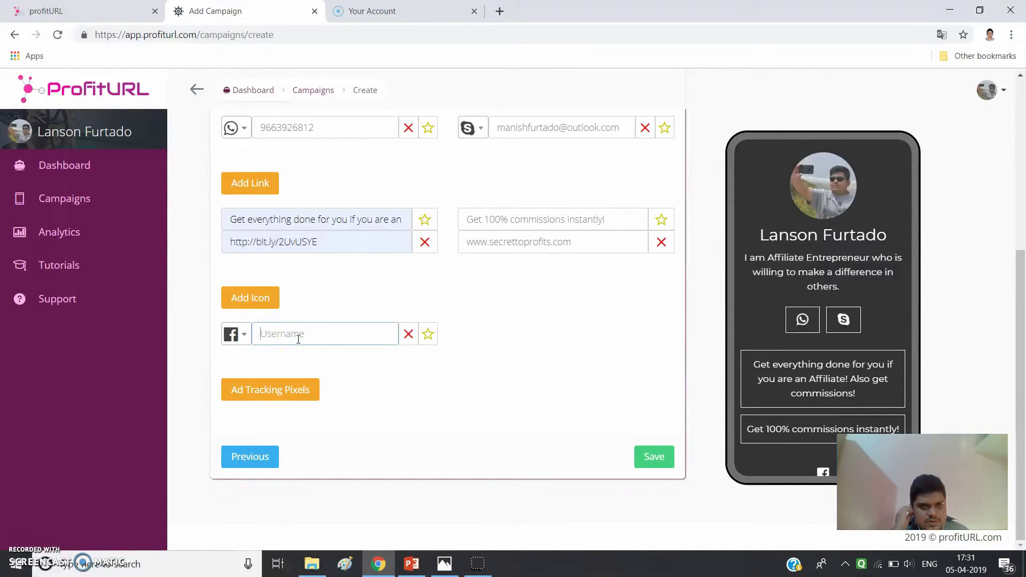
{"action": "type", "text": "lanson.manishf"}
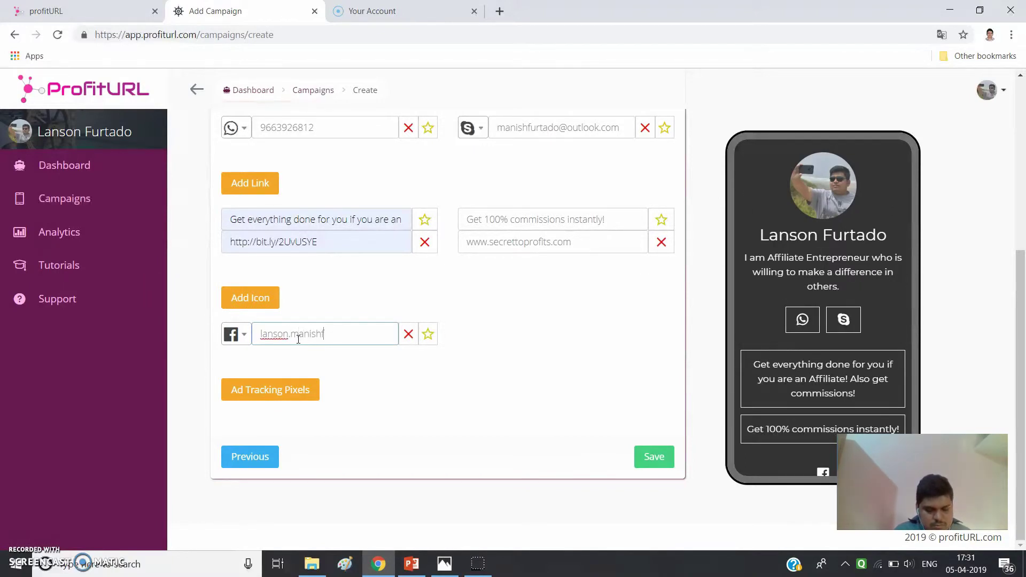
{"action": "type", "text": "urtado"}
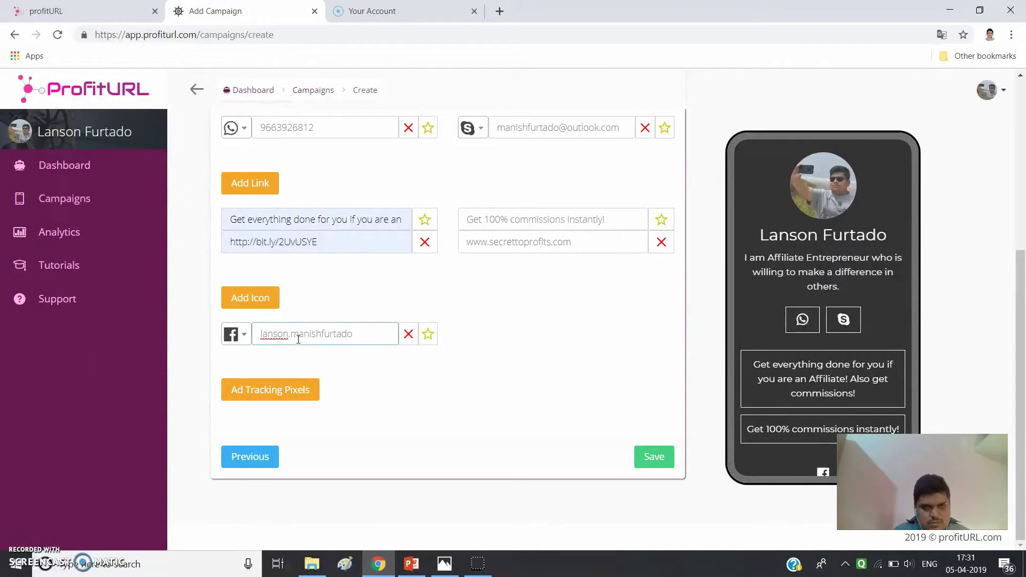
{"action": "left_click", "coordinate": [497, 364]}
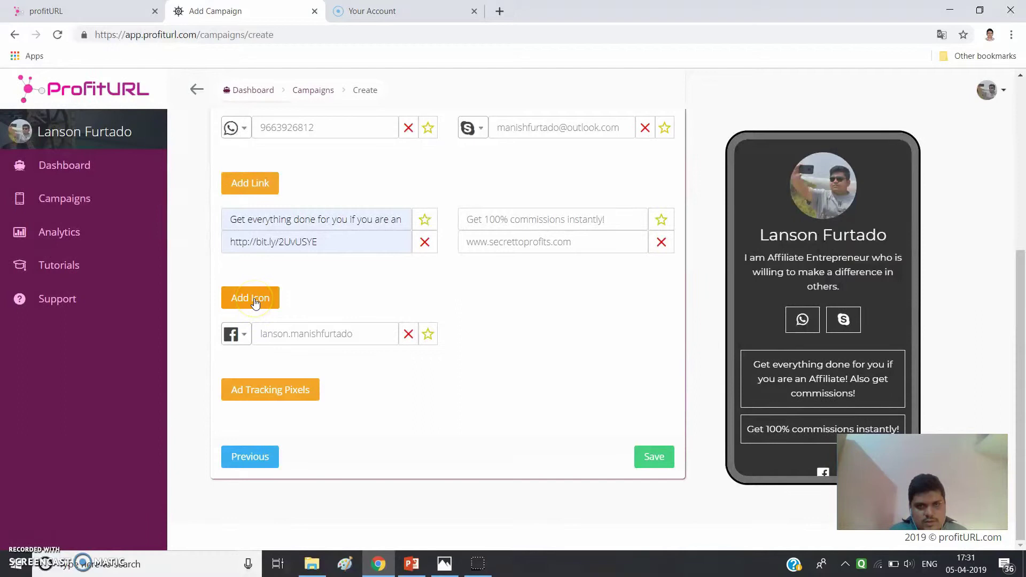
{"action": "left_click", "coordinate": [292, 385]}
{"action": "left_click", "coordinate": [262, 393]}
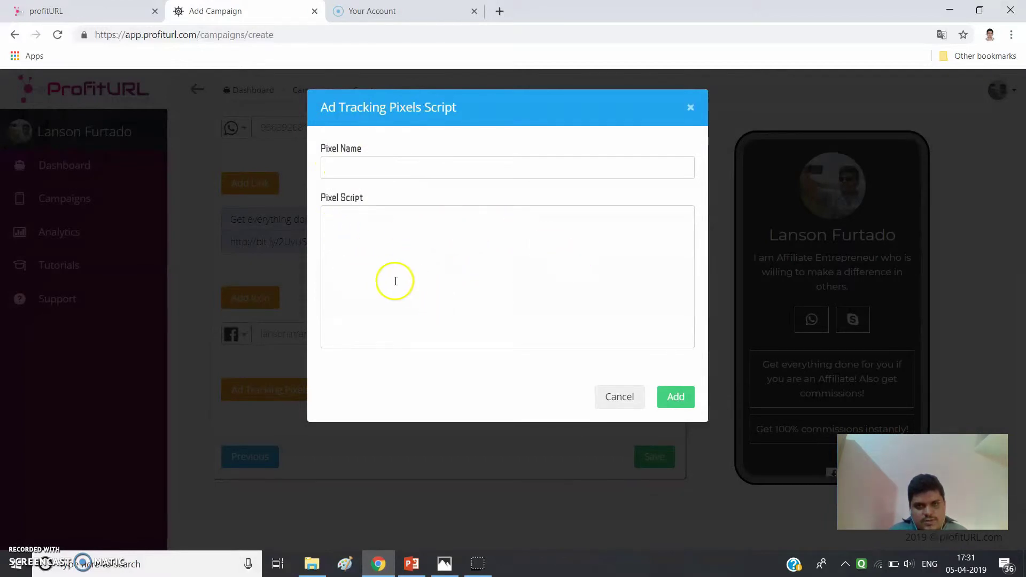
{"action": "left_click", "coordinate": [601, 402]}
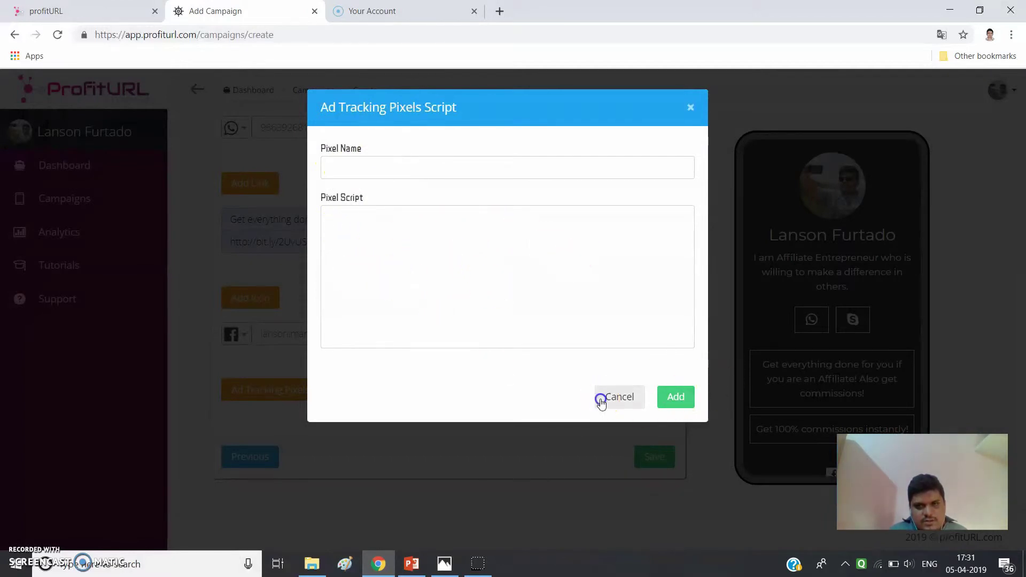
{"action": "scroll", "coordinate": [361, 444], "scroll_direction": "up", "scroll_amount": 5}
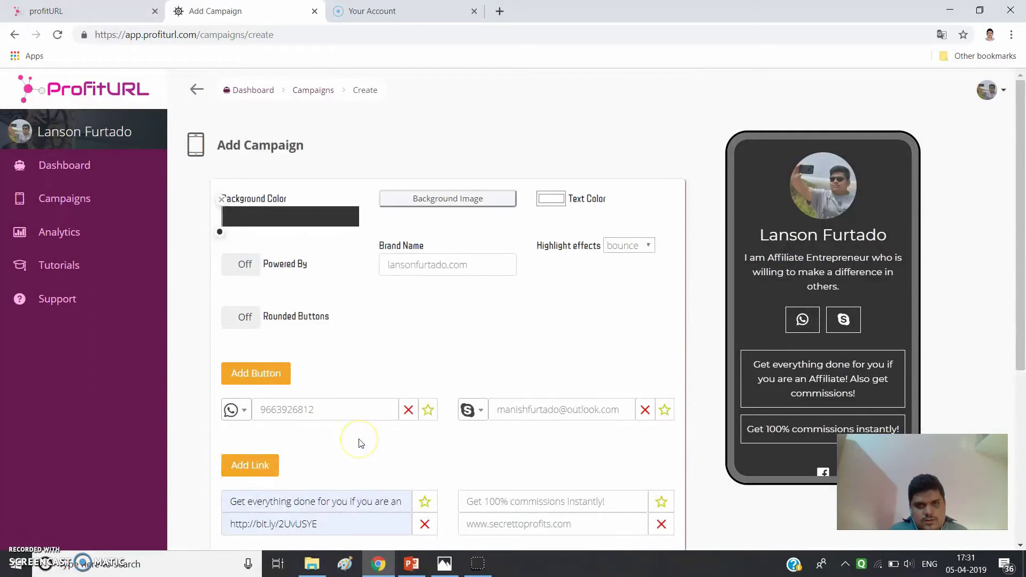
- Turn Rounded Buttons on, then switch it back off to keep square corners
{"action": "scroll", "coordinate": [361, 443], "scroll_direction": "down", "scroll_amount": 5}
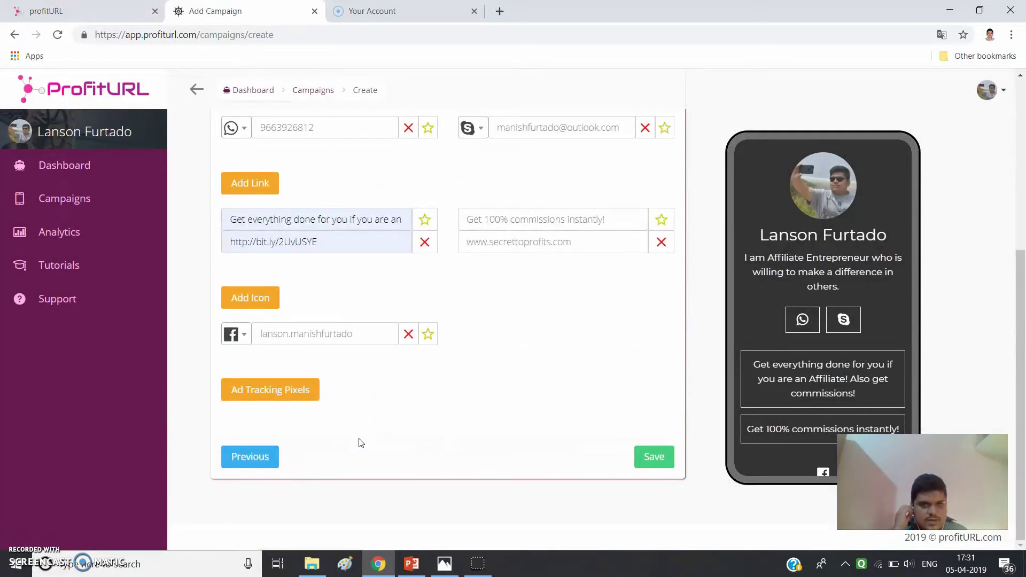
{"action": "scroll", "coordinate": [358, 444], "scroll_direction": "up", "scroll_amount": 5}
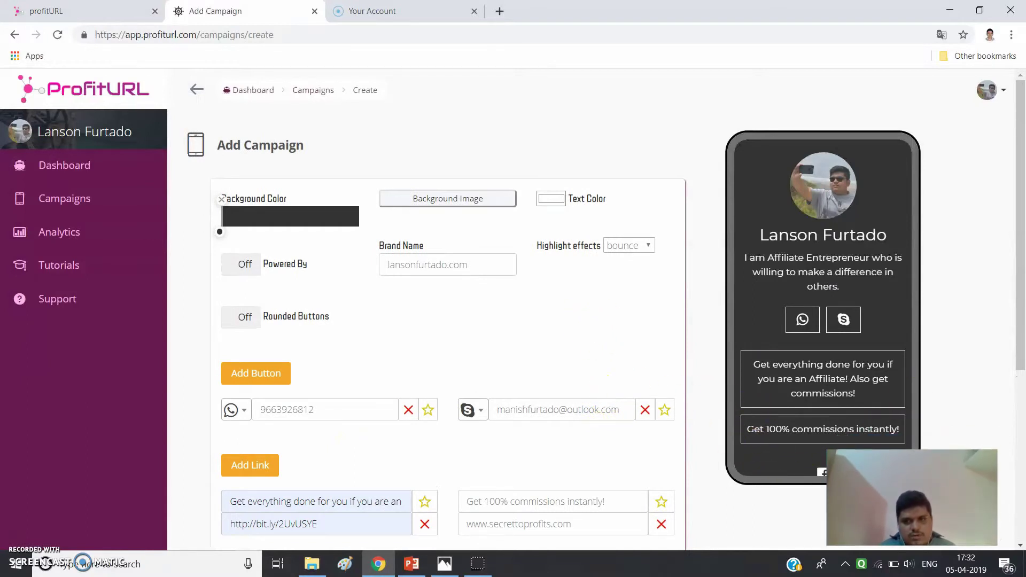
{"action": "scroll", "coordinate": [531, 389], "scroll_direction": "down", "scroll_amount": 4}
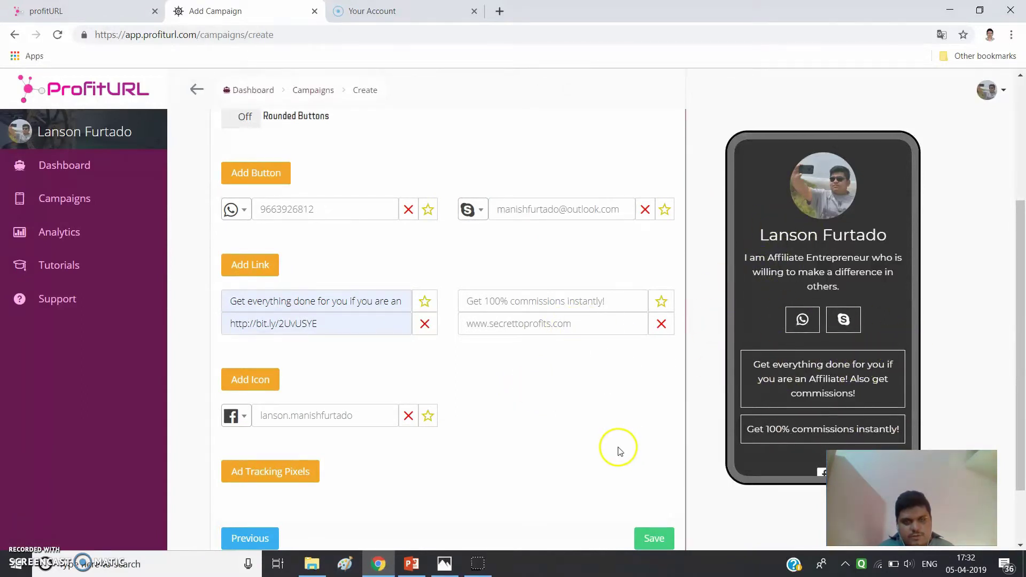
{"action": "scroll", "coordinate": [616, 447], "scroll_direction": "up", "scroll_amount": 4}
{"action": "scroll", "coordinate": [579, 318], "scroll_direction": "down", "scroll_amount": 5}
{"action": "scroll", "coordinate": [470, 353], "scroll_direction": "up", "scroll_amount": 3}
{"action": "scroll", "coordinate": [470, 353], "scroll_direction": "up", "scroll_amount": 3}
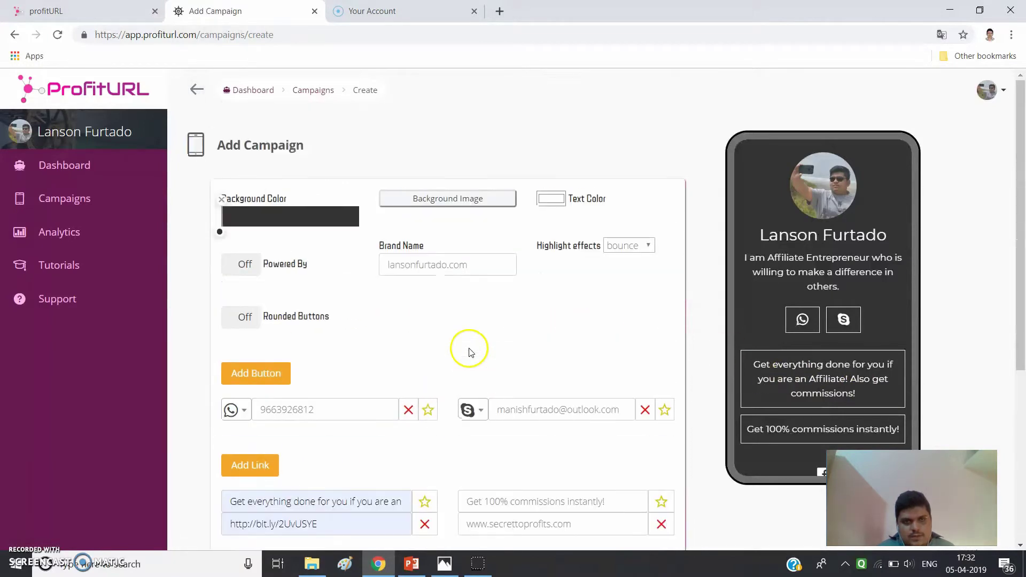
{"action": "left_click", "coordinate": [248, 321]}
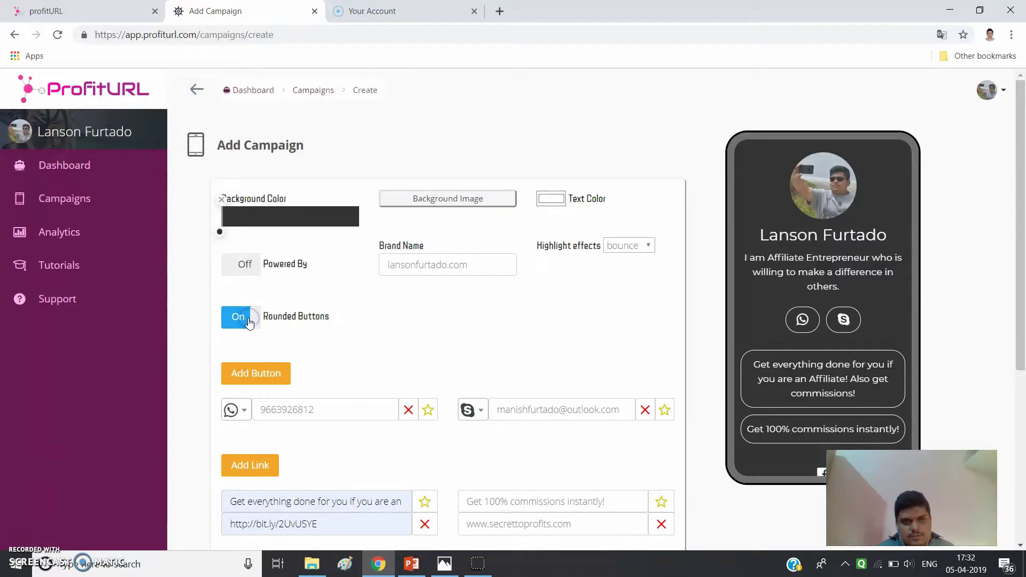
{"action": "scroll", "coordinate": [267, 324], "scroll_direction": "down", "scroll_amount": 3}
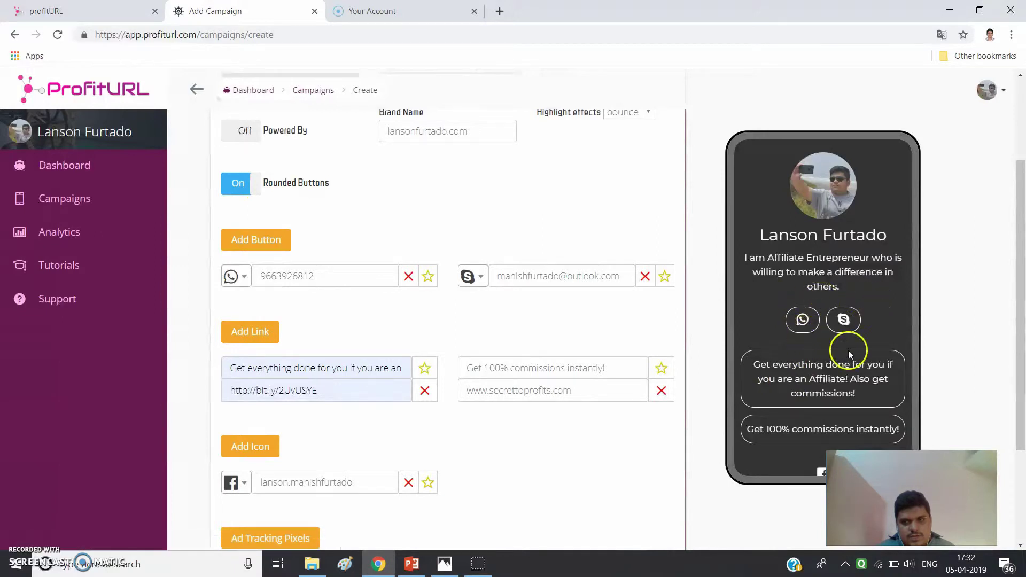
{"action": "left_click", "coordinate": [235, 183]}
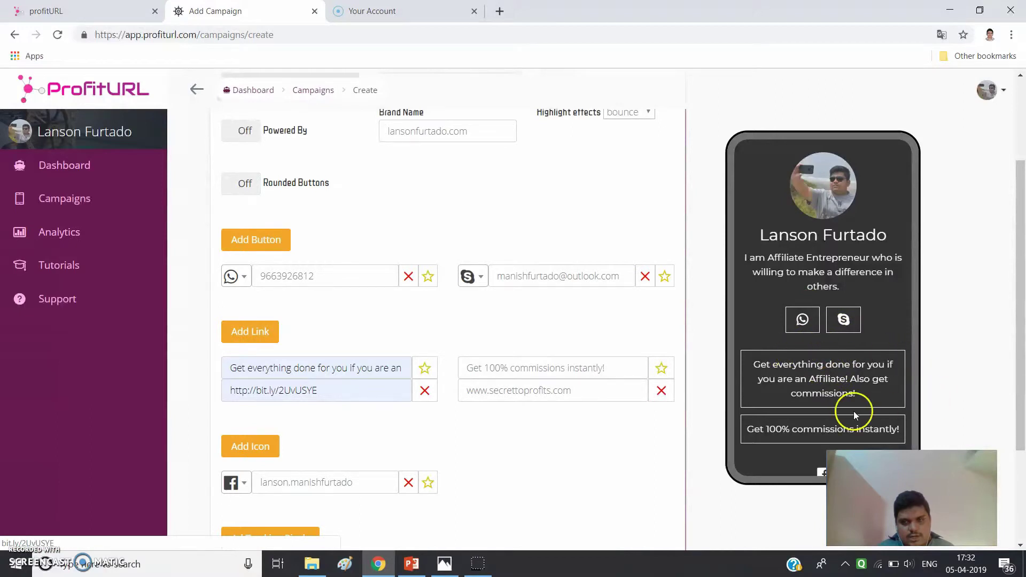
- Save the campaign and go to the Campaigns list page
{"action": "scroll", "coordinate": [447, 316], "scroll_direction": "up", "scroll_amount": 3}
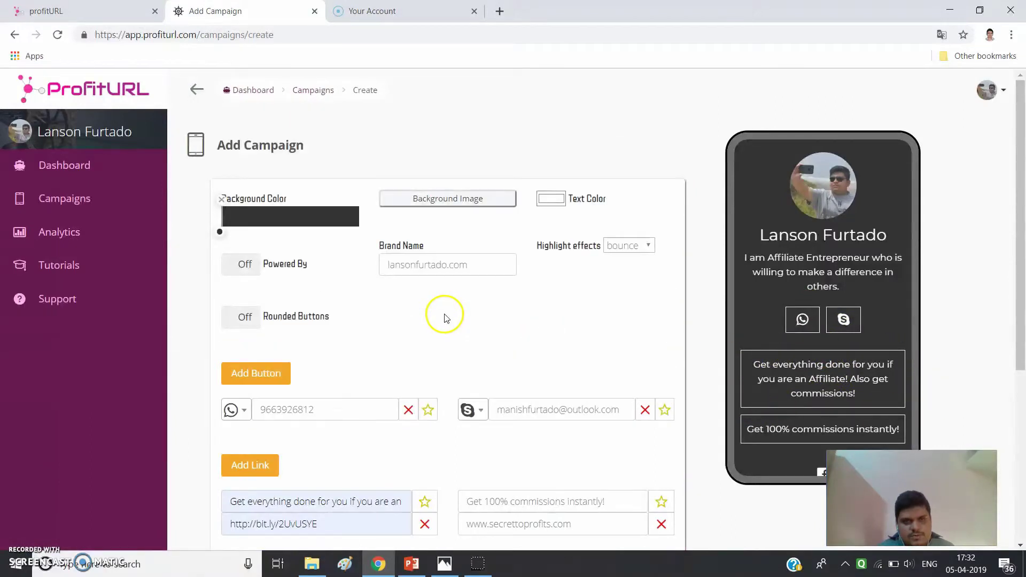
{"action": "scroll", "coordinate": [447, 319], "scroll_direction": "down", "scroll_amount": 3}
{"action": "scroll", "coordinate": [513, 429], "scroll_direction": "down", "scroll_amount": 2}
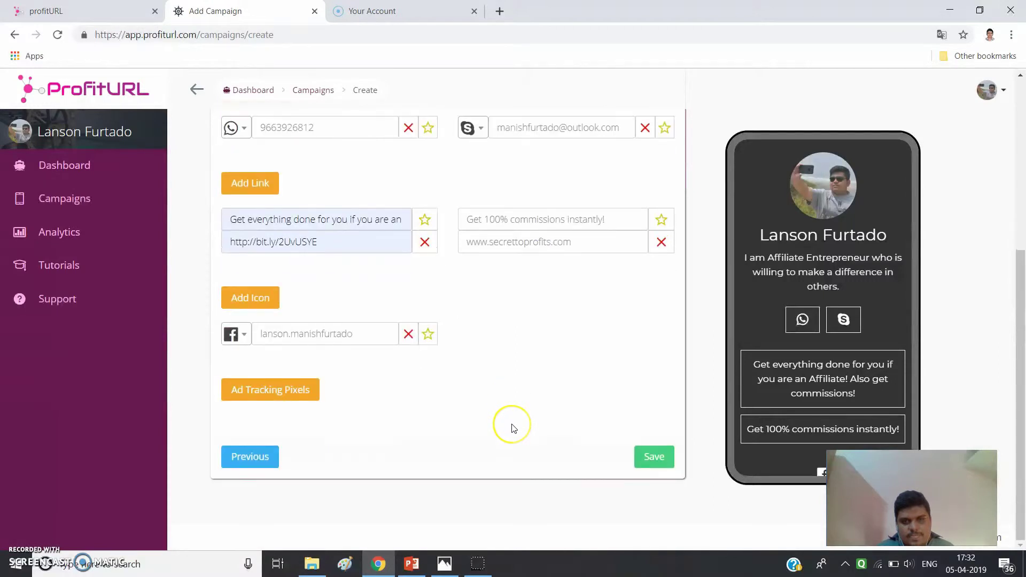
{"action": "scroll", "coordinate": [513, 429], "scroll_direction": "up", "scroll_amount": 5}
{"action": "scroll", "coordinate": [513, 429], "scroll_direction": "down", "scroll_amount": 5}
{"action": "left_click", "coordinate": [654, 460]}
{"action": "scroll", "coordinate": [373, 451], "scroll_direction": "up", "scroll_amount": 4}
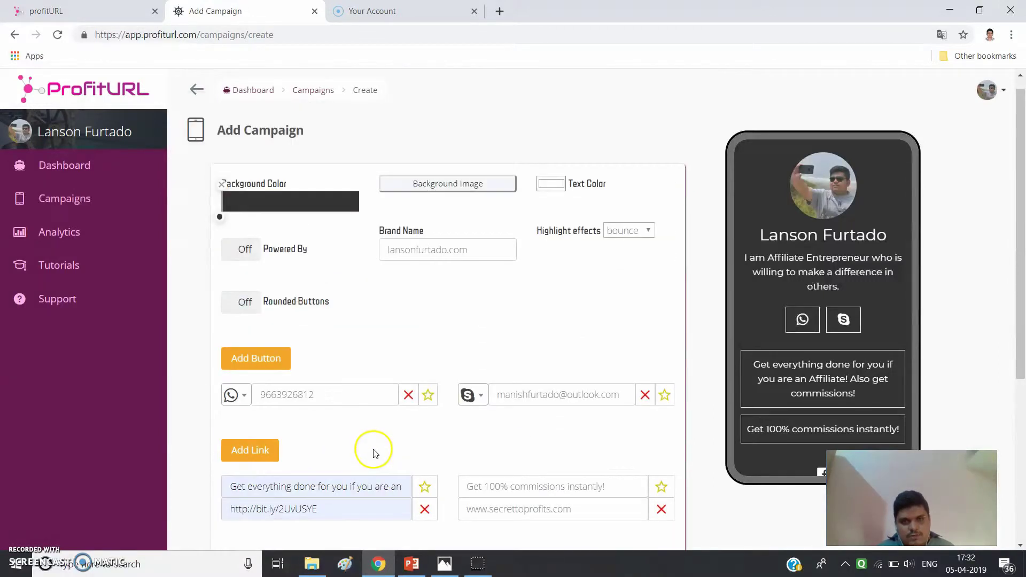
{"action": "left_click", "coordinate": [70, 209]}
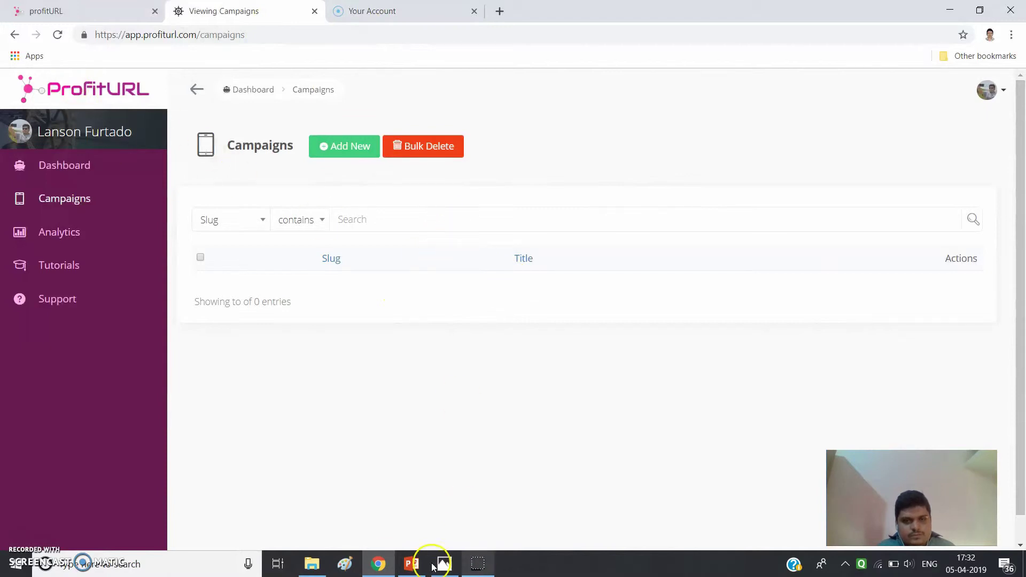
- Bring the six-slide Bonuses presentation forward and return to its 'Bonuses' title slide
{"action": "left_click", "coordinate": [410, 566]}
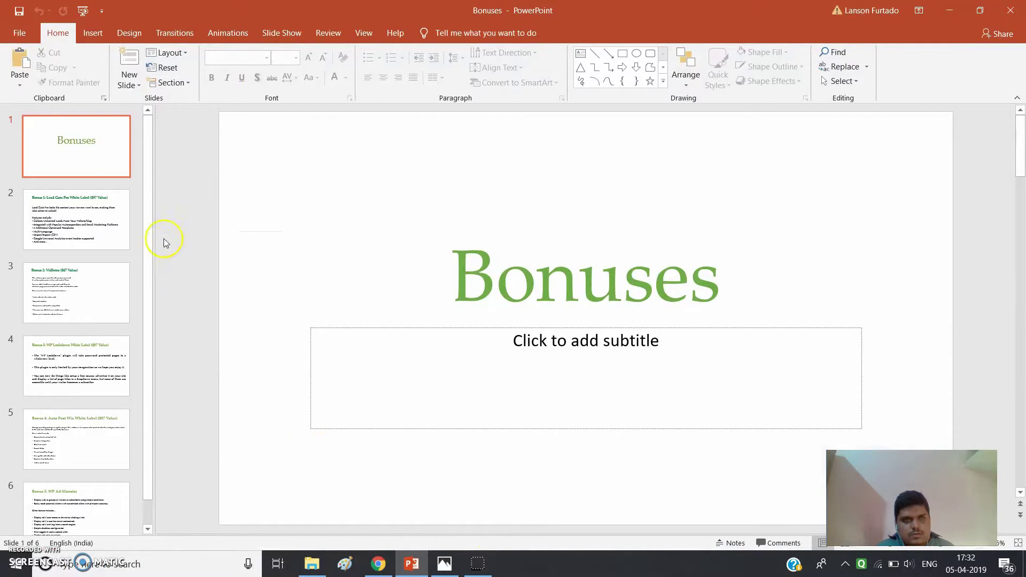
{"action": "scroll", "coordinate": [469, 343], "scroll_direction": "down", "scroll_amount": 4}
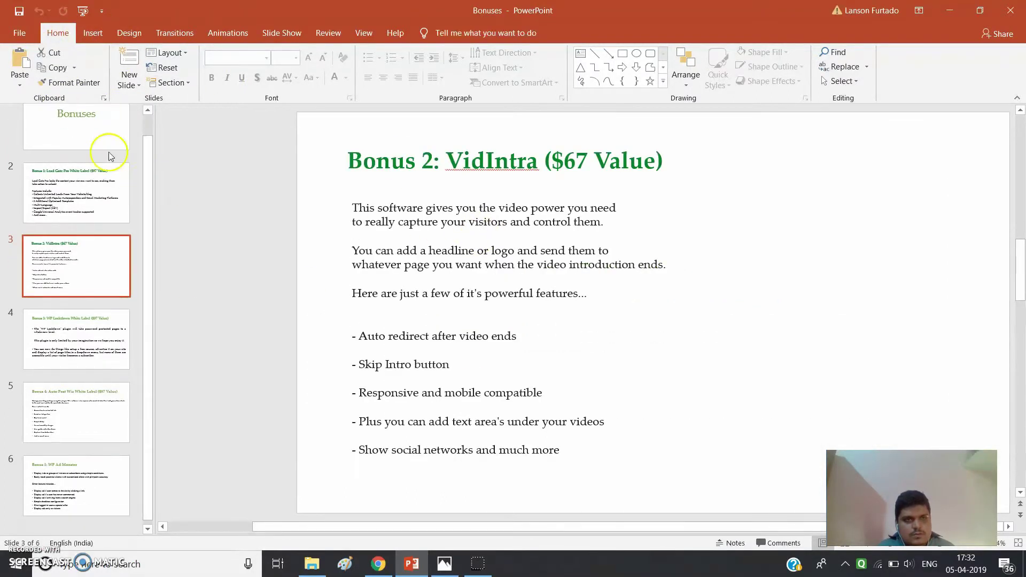
{"action": "left_click", "coordinate": [94, 130]}
{"action": "left_click_drag", "start_coordinate": [879, 488], "coordinate": [909, 372]}
{"action": "left_click", "coordinate": [889, 542]}
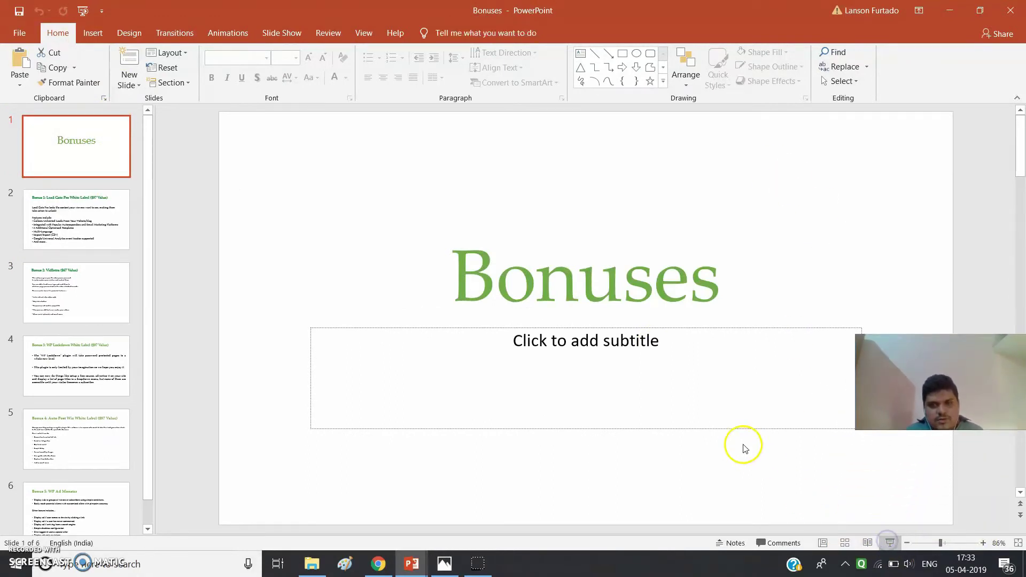